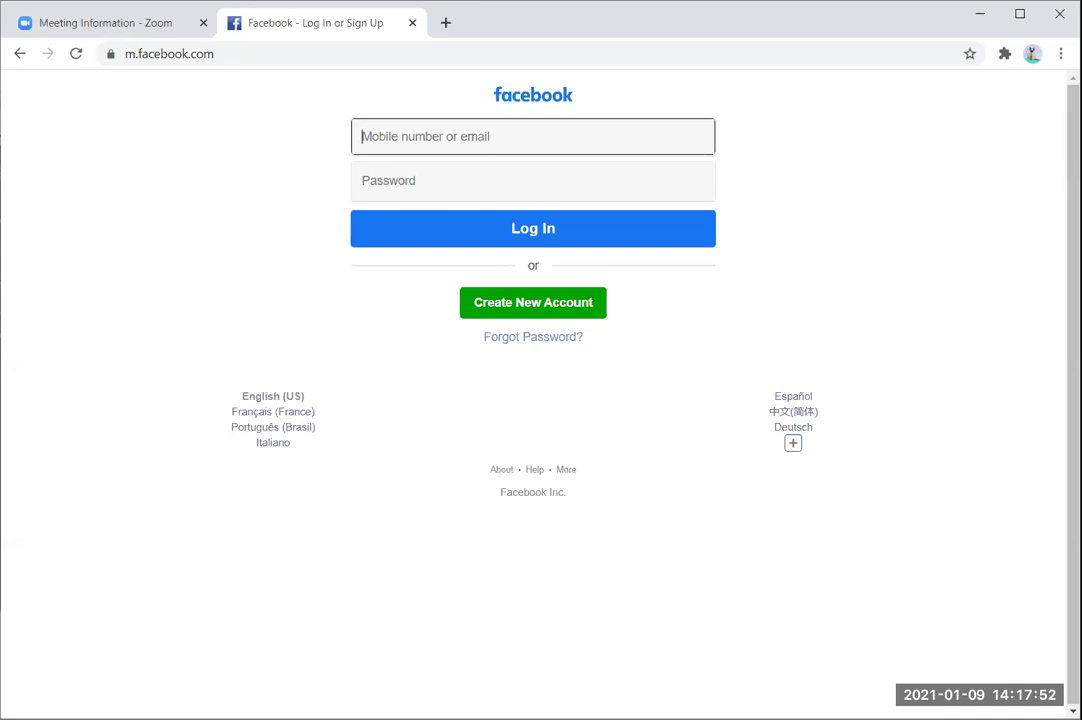
Enter the account's e-mail address in the Mobile number or email field.
key("shift+Tab")
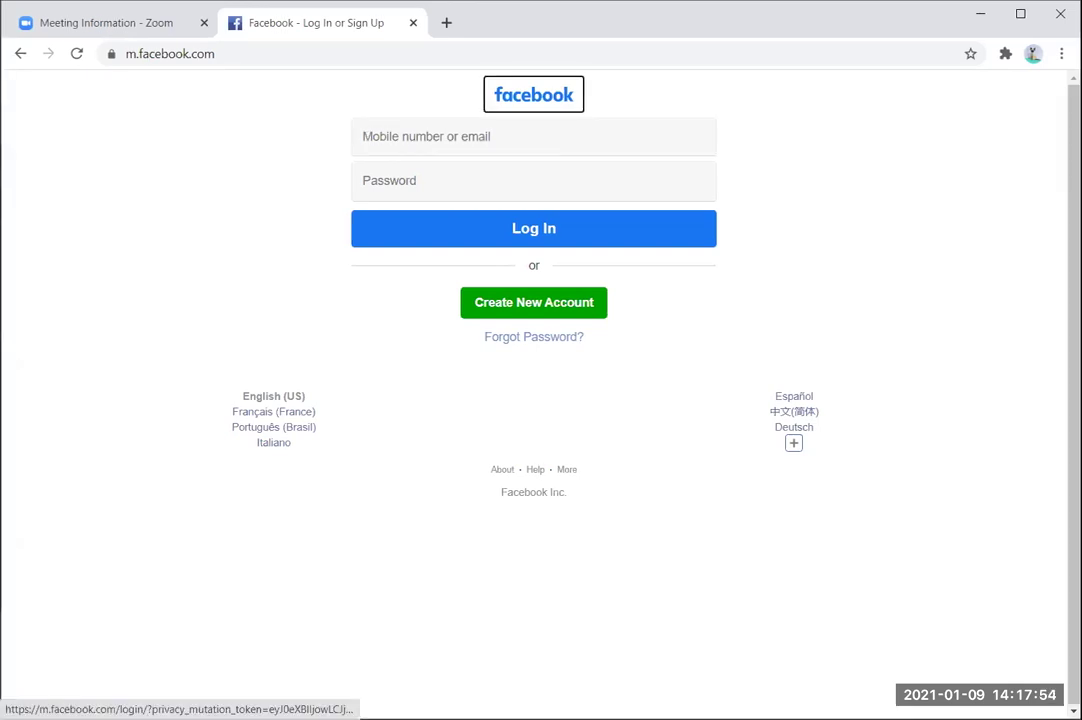
key("Tab")
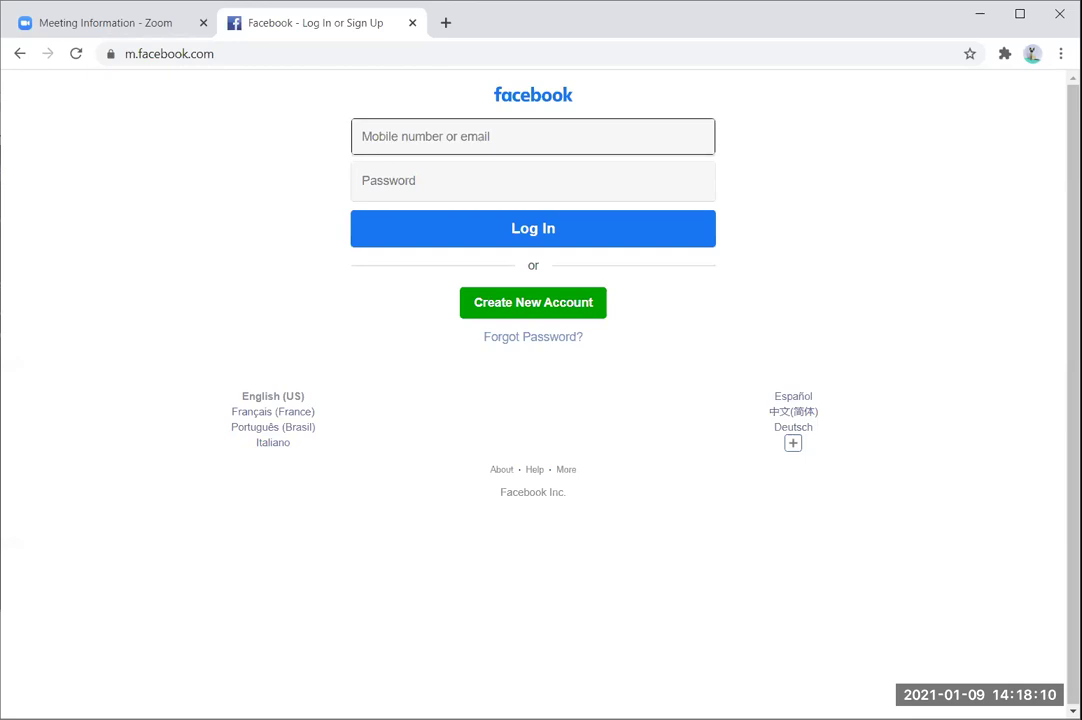
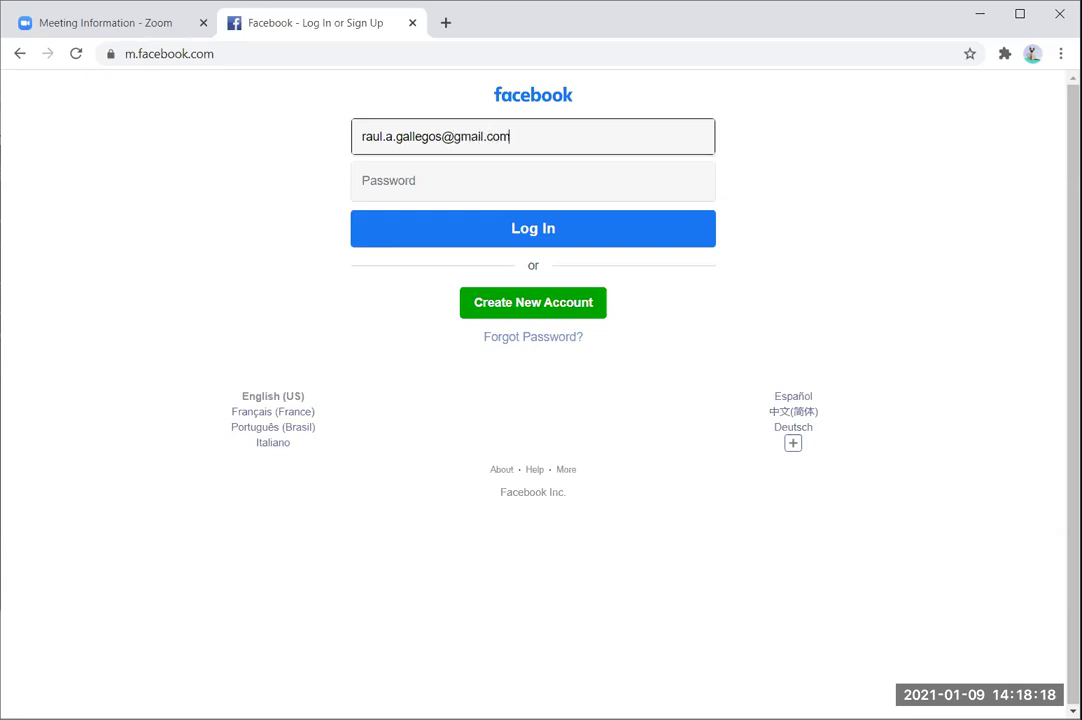
Enter the account password, retyping it after a mistake, and submit the login form.
left_click(533, 180)
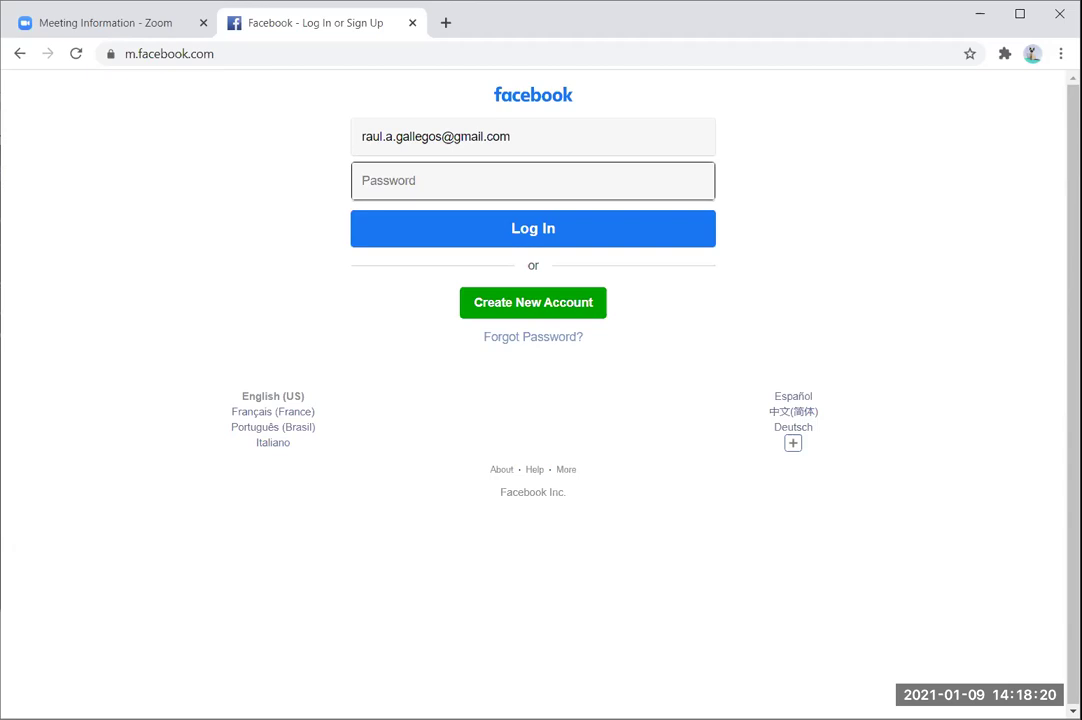
key("Return")
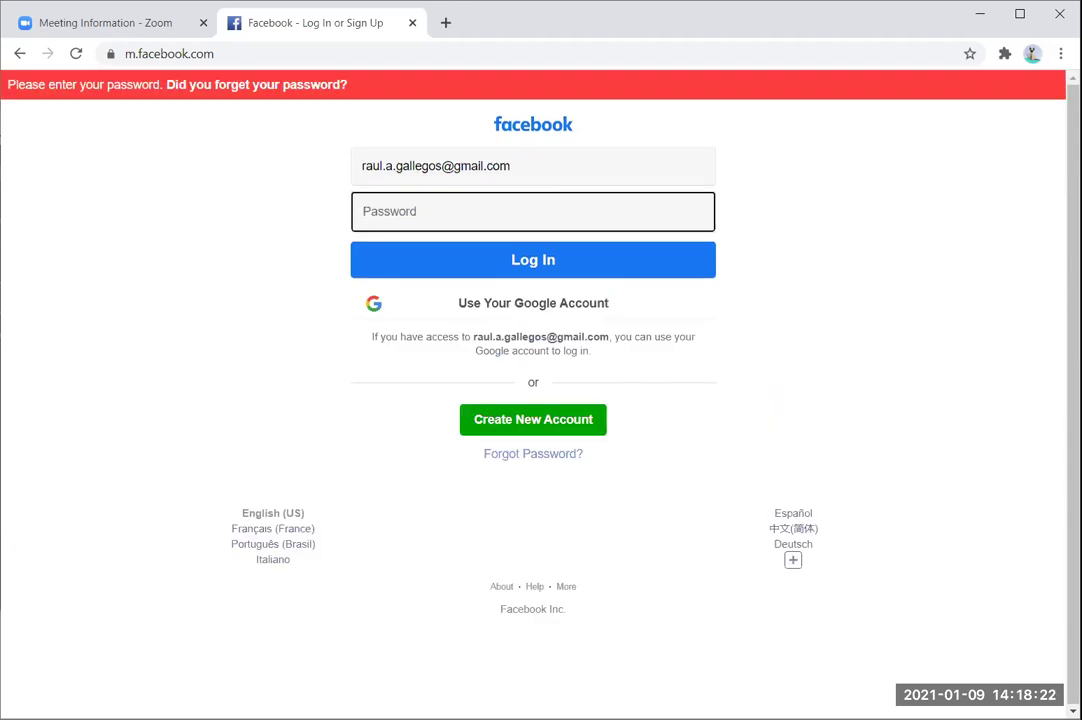
type("************")
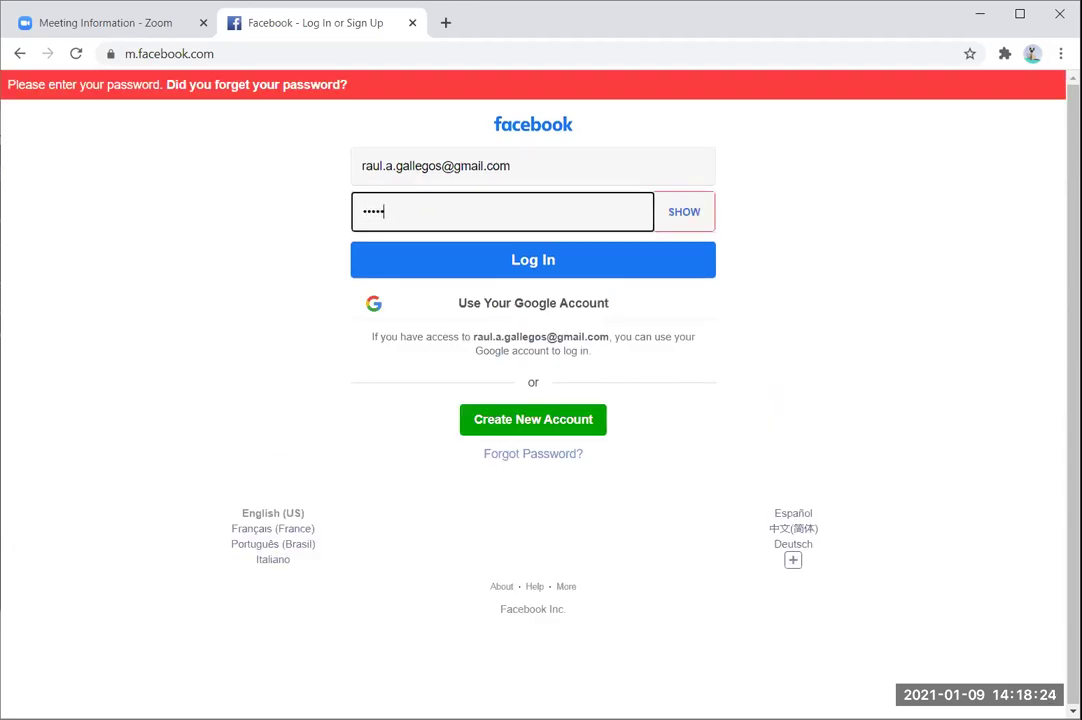
key("BackSpace")
key("BackSpace")
key("BackSpace")
key("BackSpace")
key("BackSpace")
key("BackSpace")
key("BackSpace")
key("BackSpace")
key("BackSpace")
key("BackSpace")
key("BackSpace")
key("BackSpace")
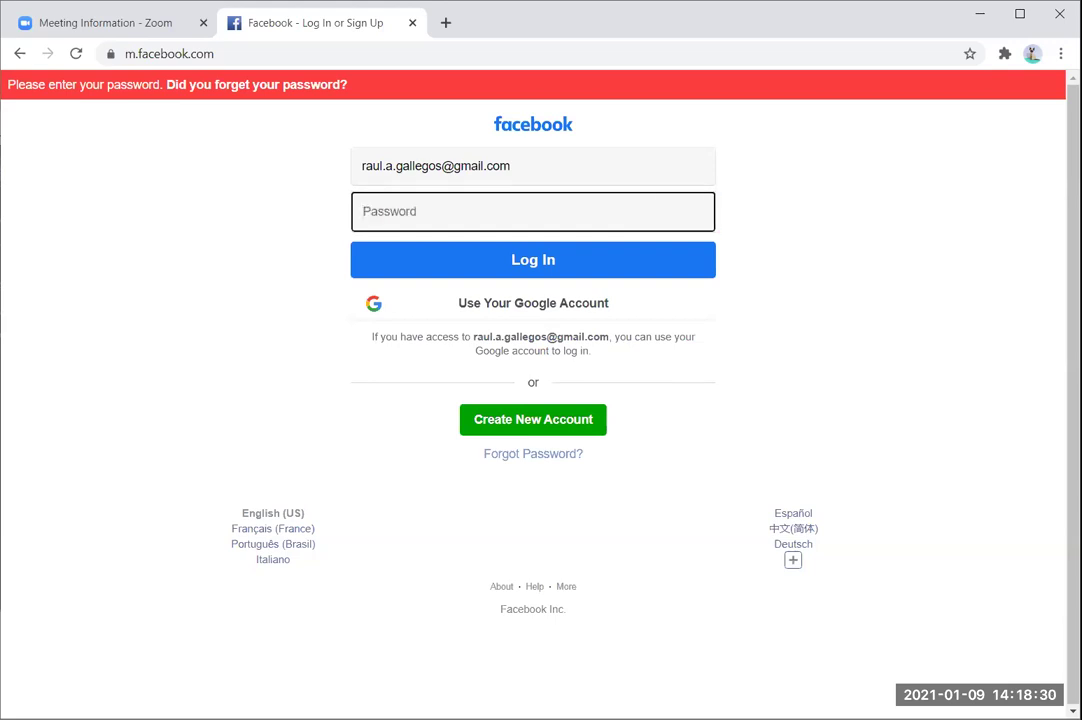
type("*************")
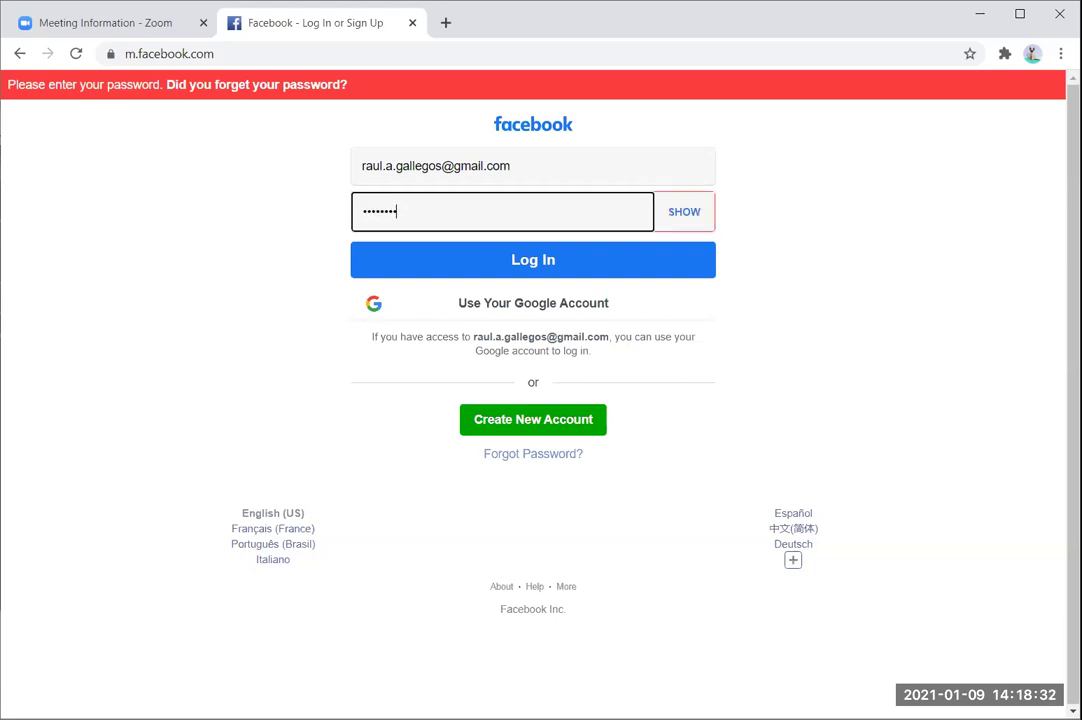
type("*********")
key("Return")
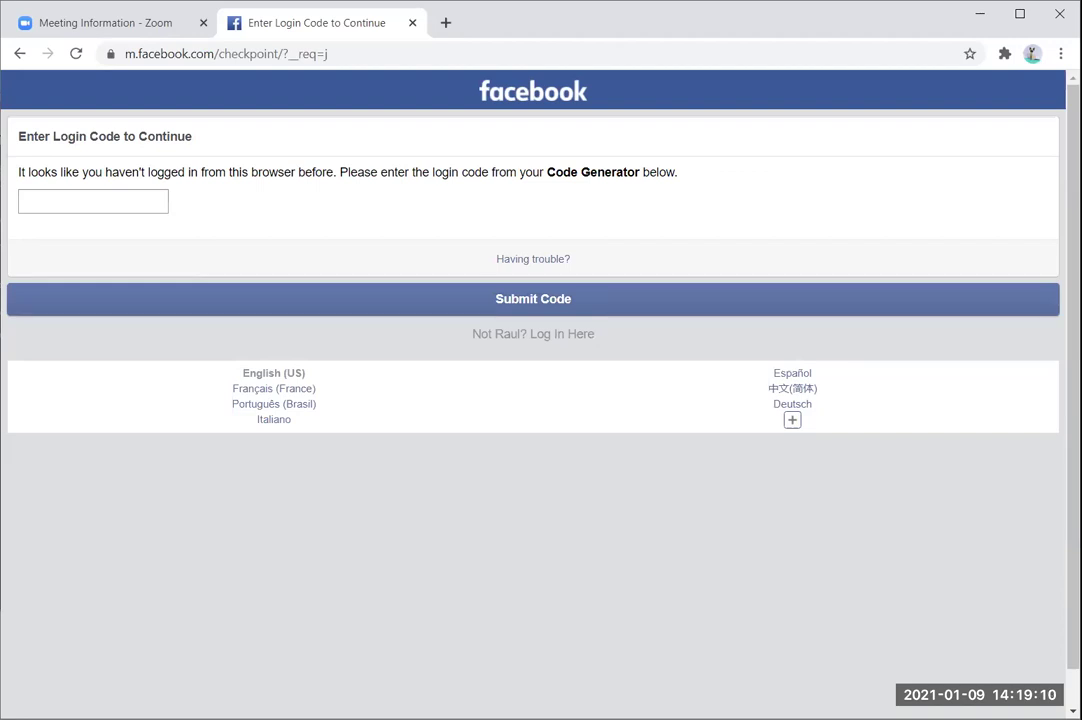
Enter the six-digit Code Generator login code and submit it.
left_click(93, 201)
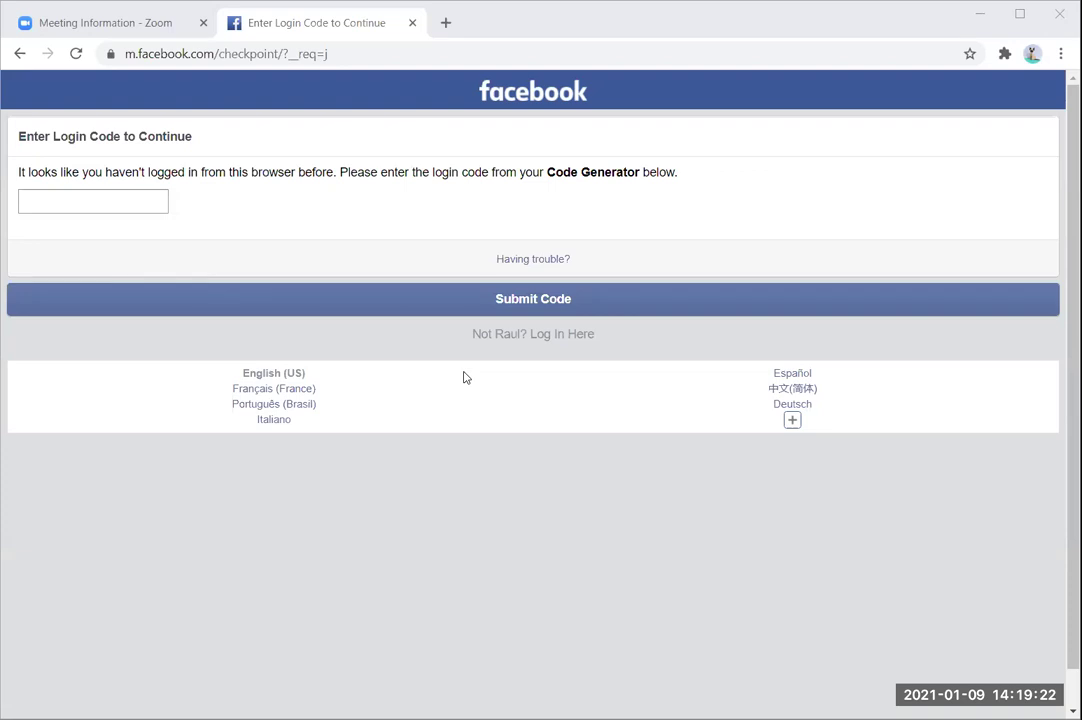
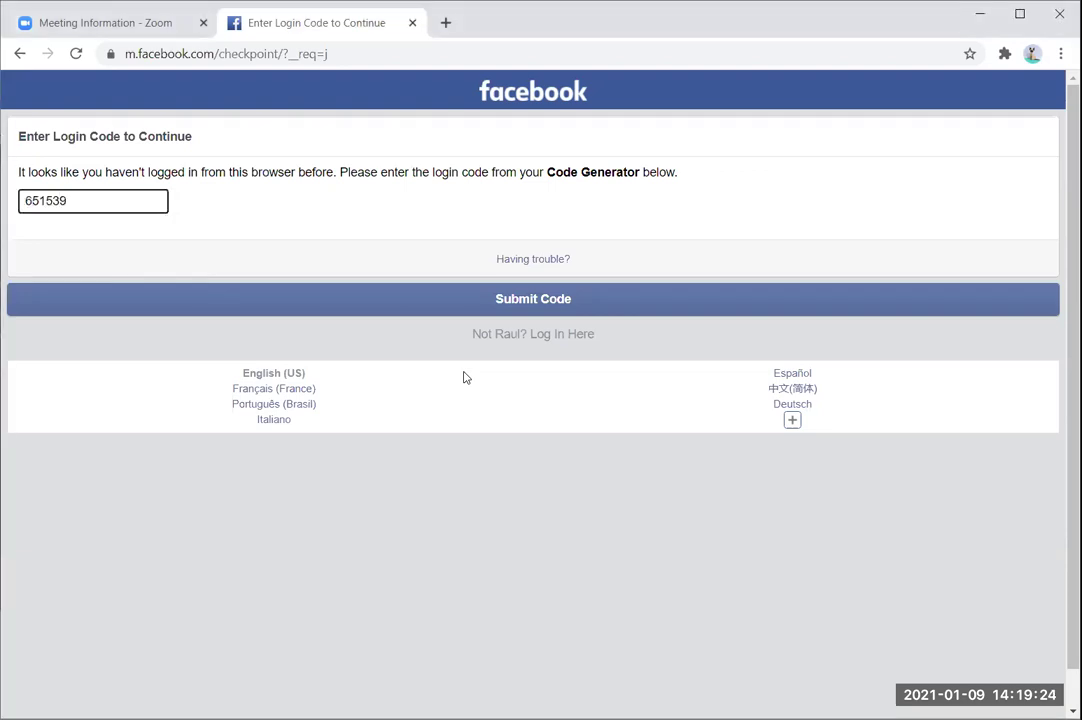
key("Return")
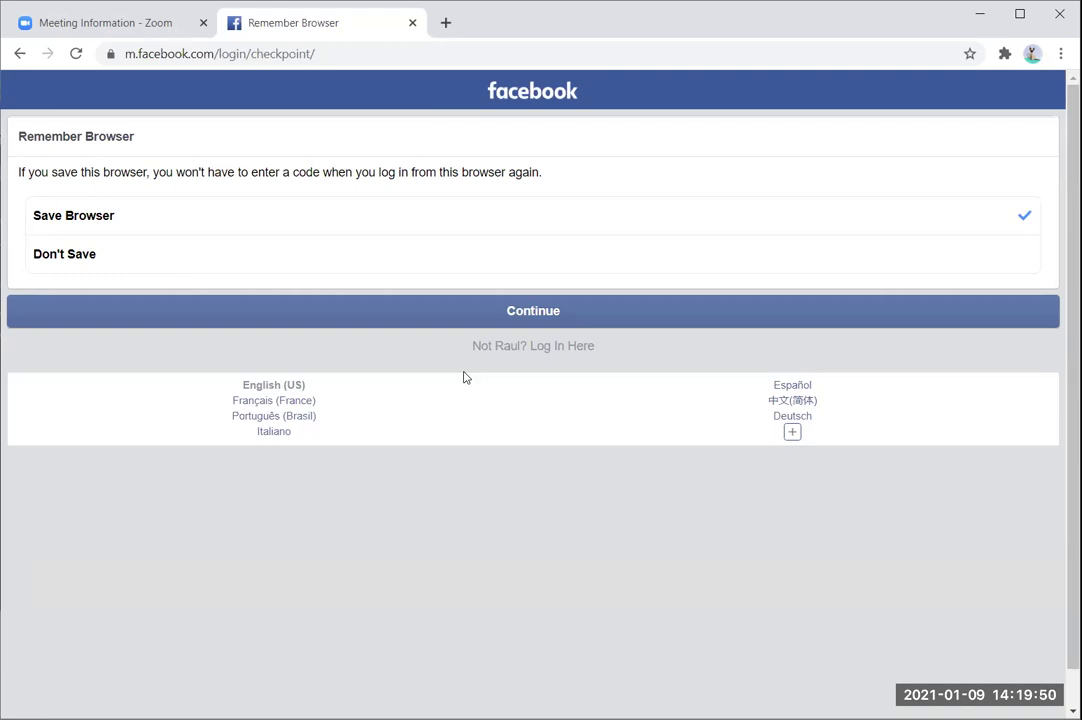
Select Don't Save for this browser and continue on to the home feed.
key("Down")
key("Tab")
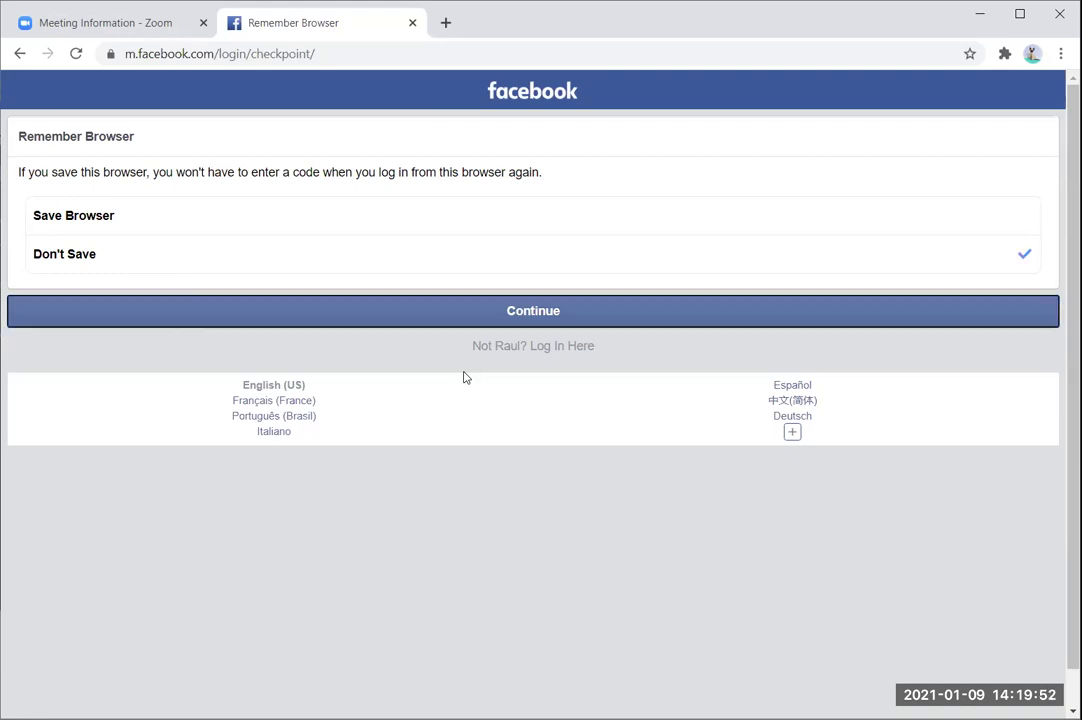
key("Return")
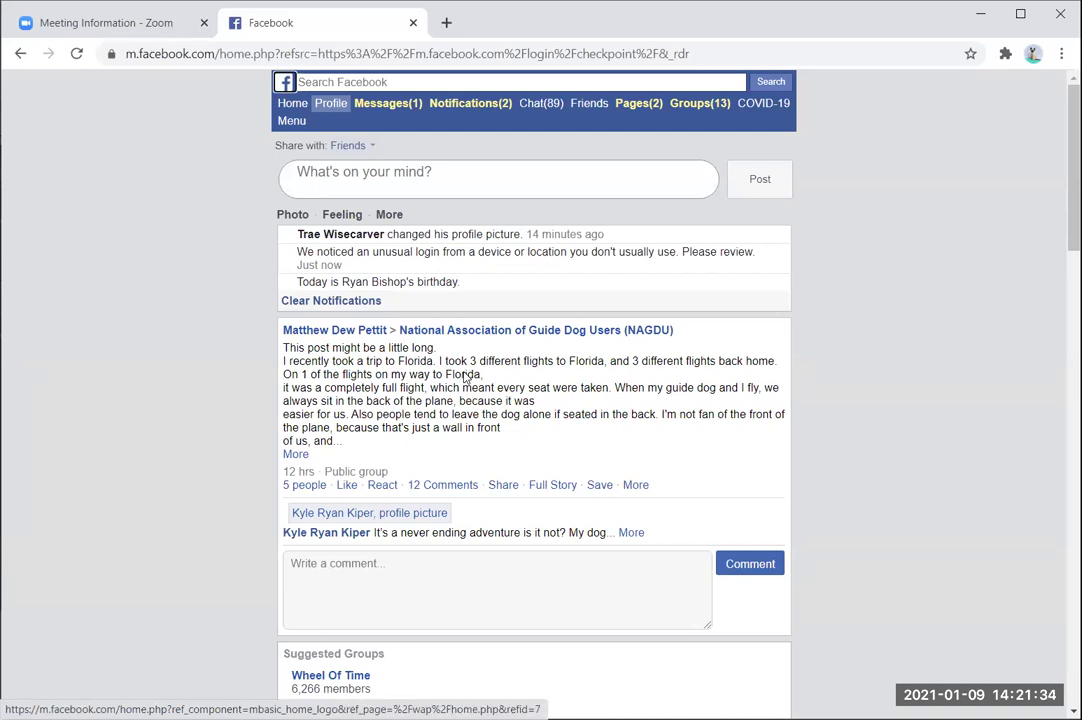
key("Tab")
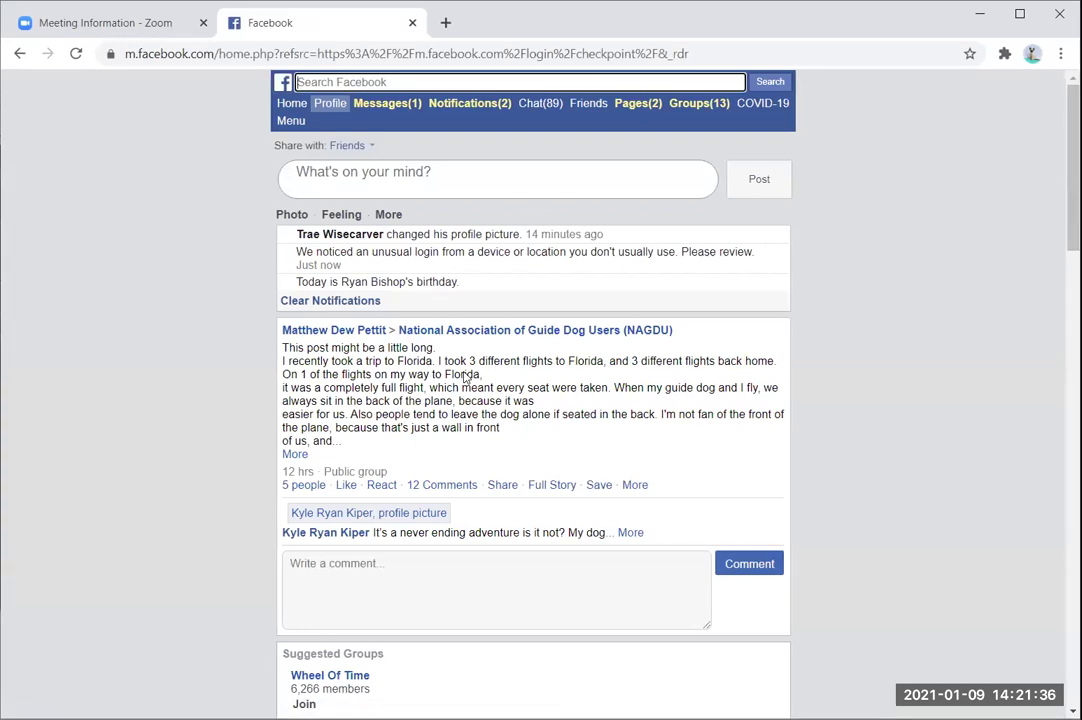
key("Tab")
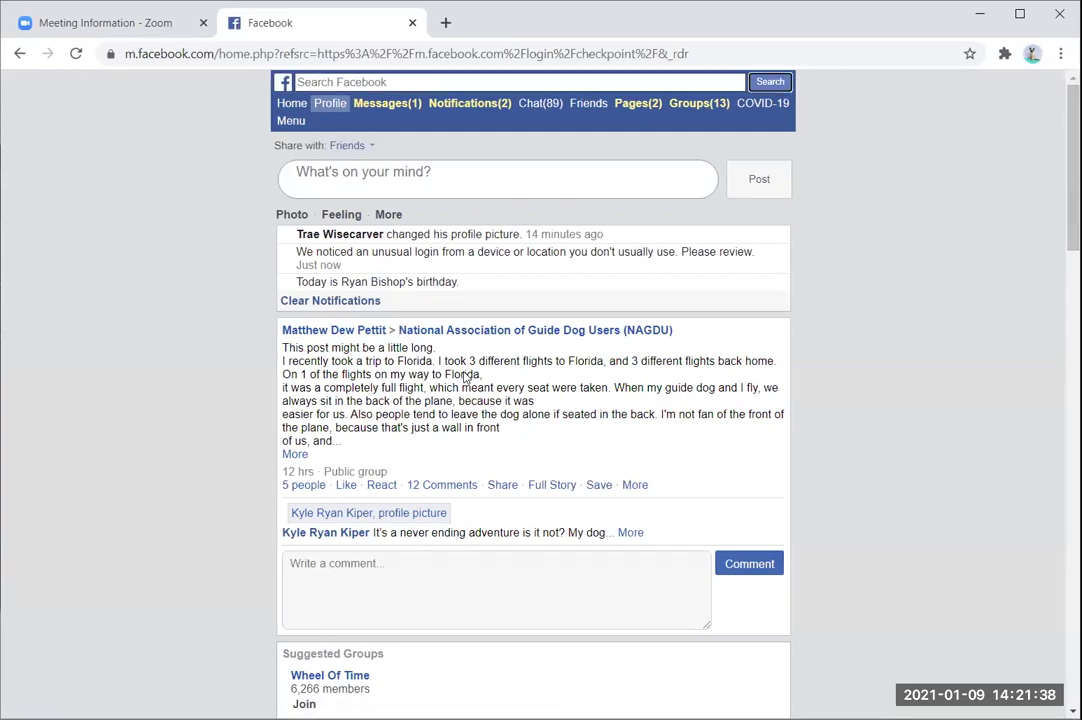
key("Tab")
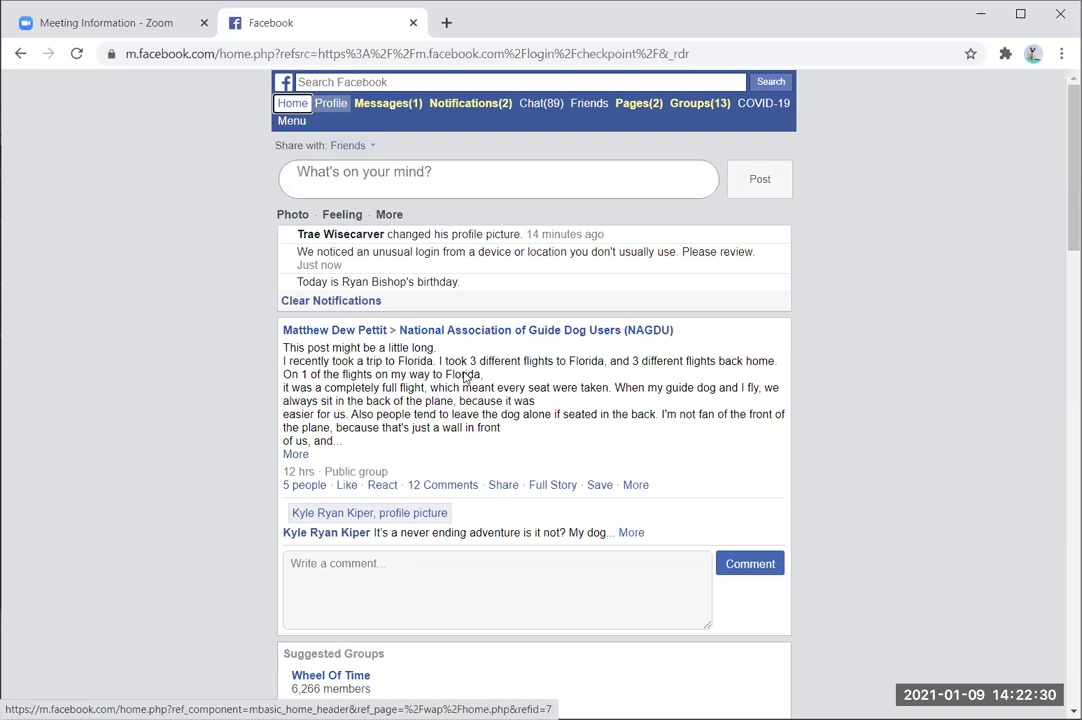
key("Tab")
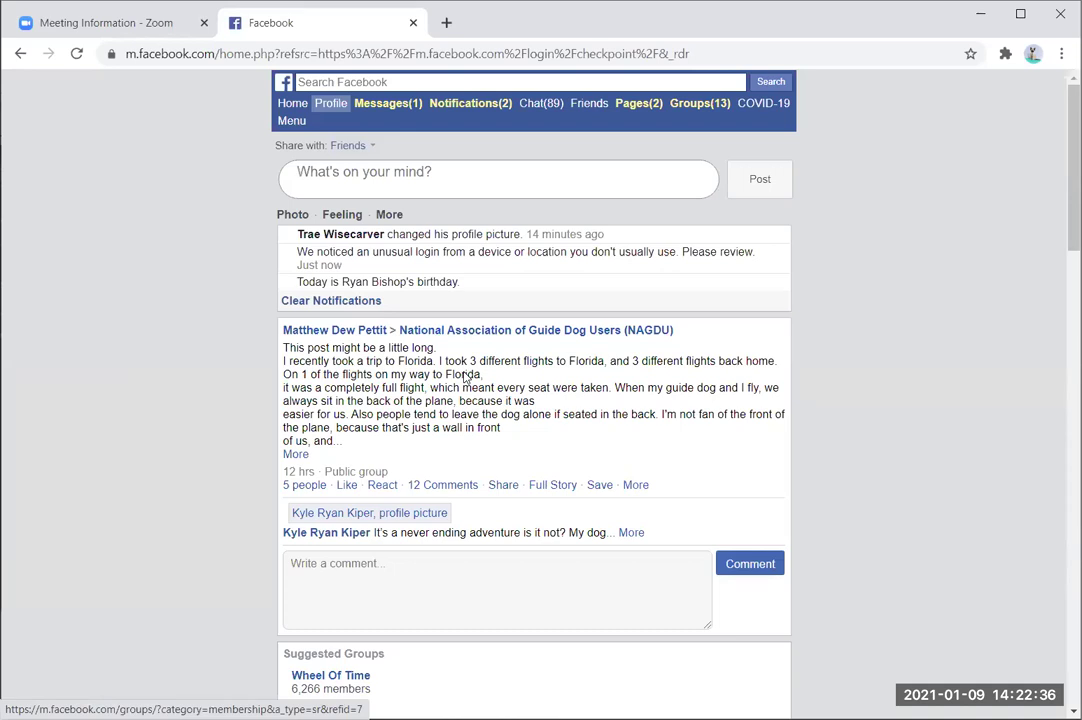
key("Tab")
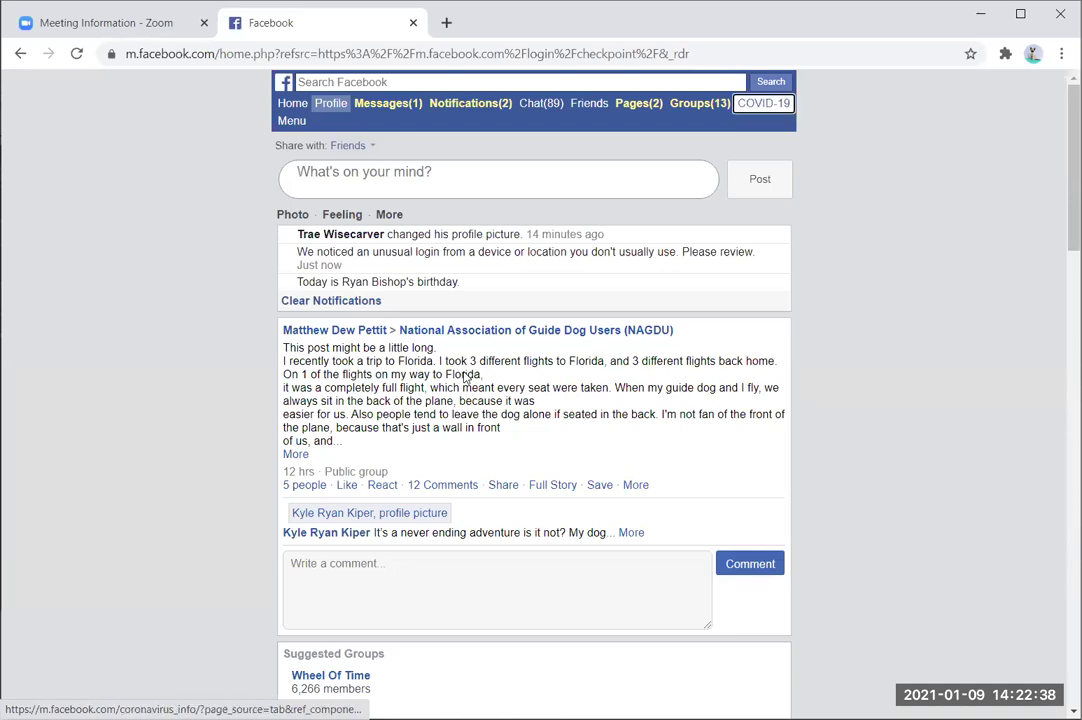
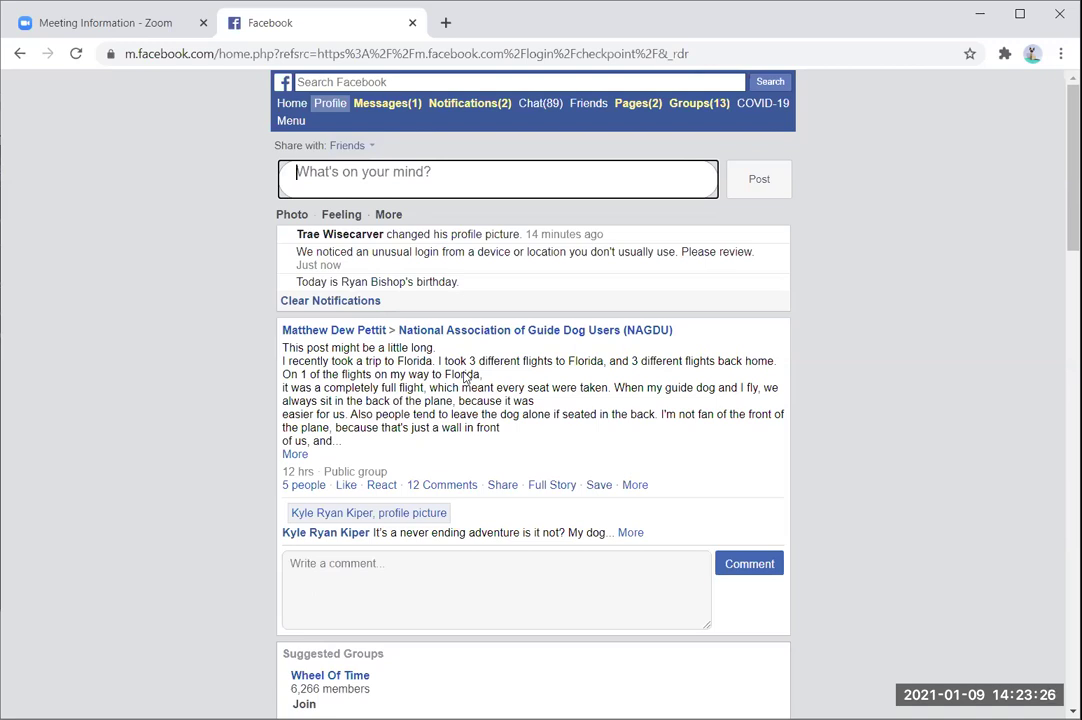
Type the status 'I am writing this post today while demonstrating Facebook for the HAVIN webinar. Thanks everyone and stay safe.'.
type("I am writing this post today")
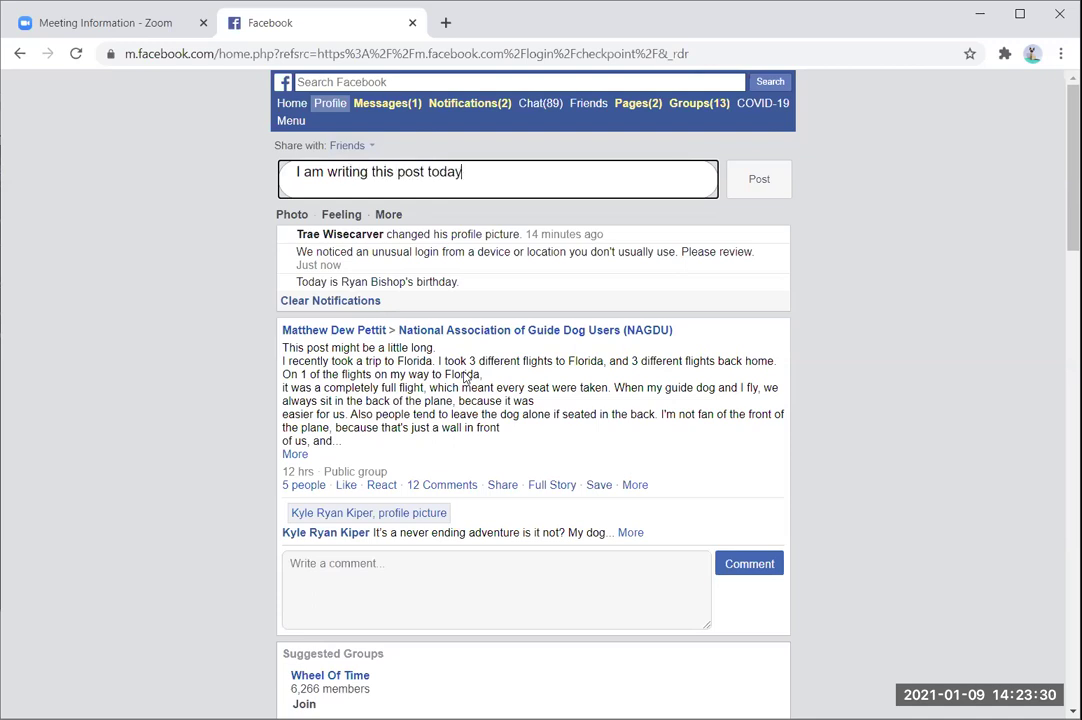
type(" while demonstrating")
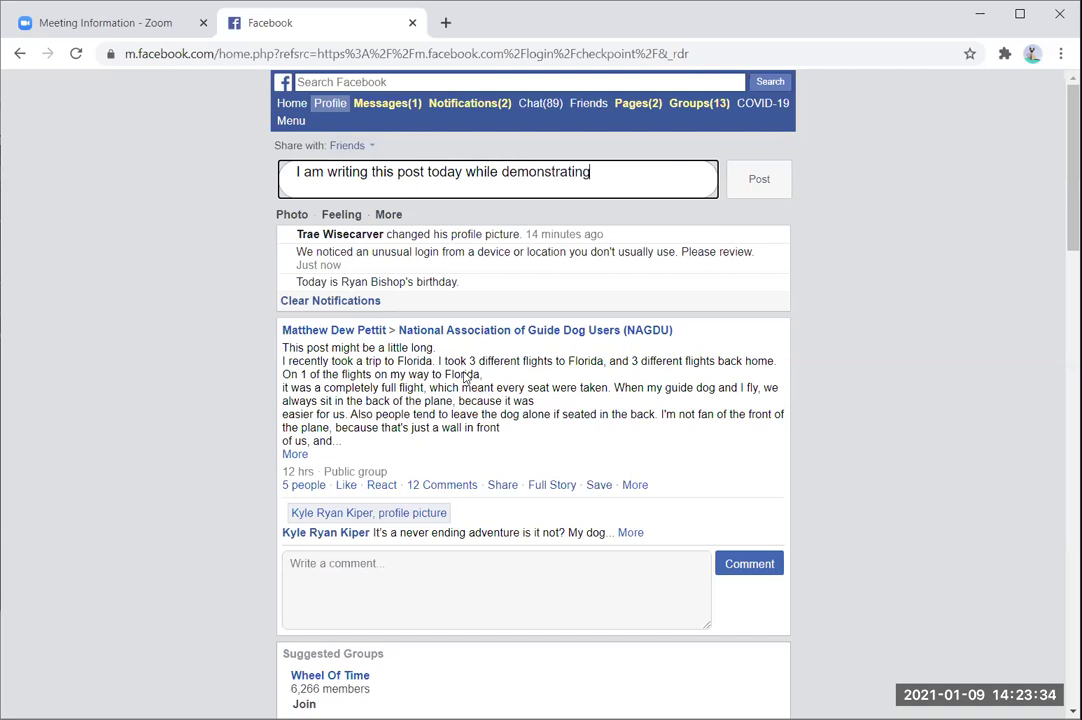
type(" Facebook fo")
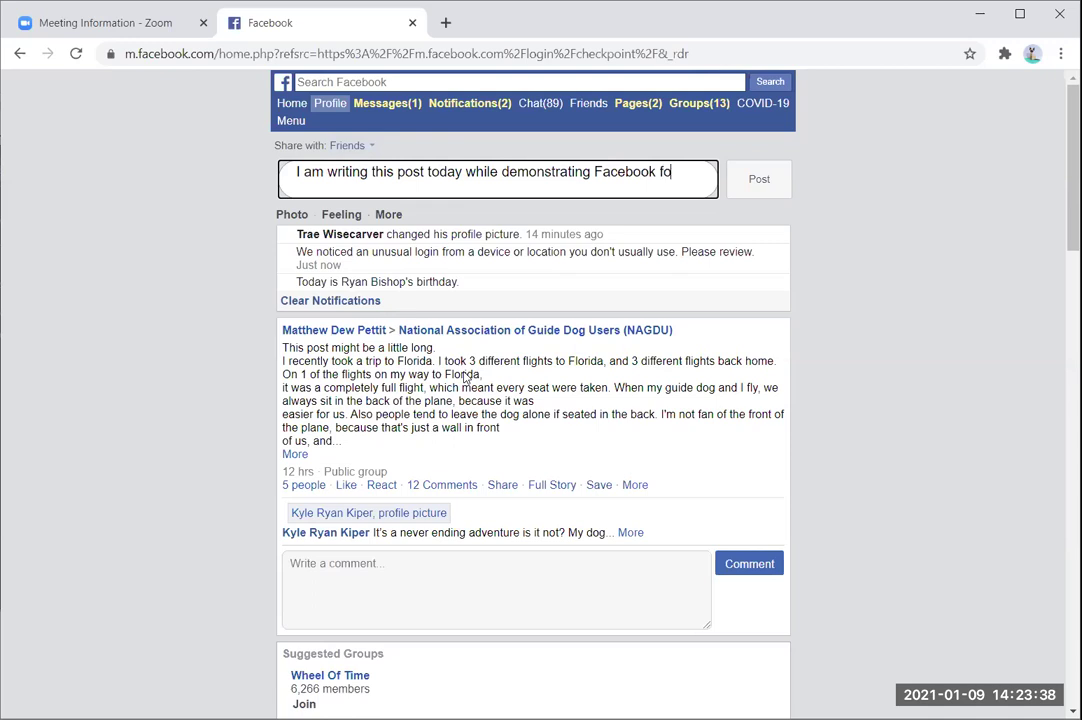
type("r the HAVIN web")
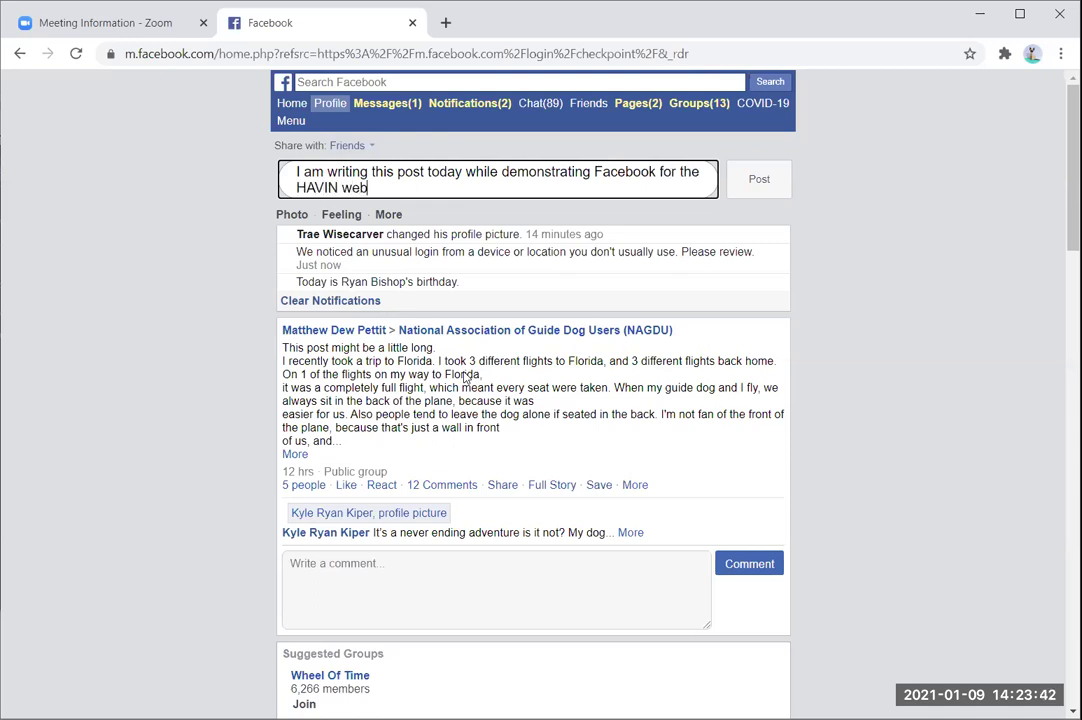
type("inar.")
key("Up")
key("Down")
type("Thanks ")
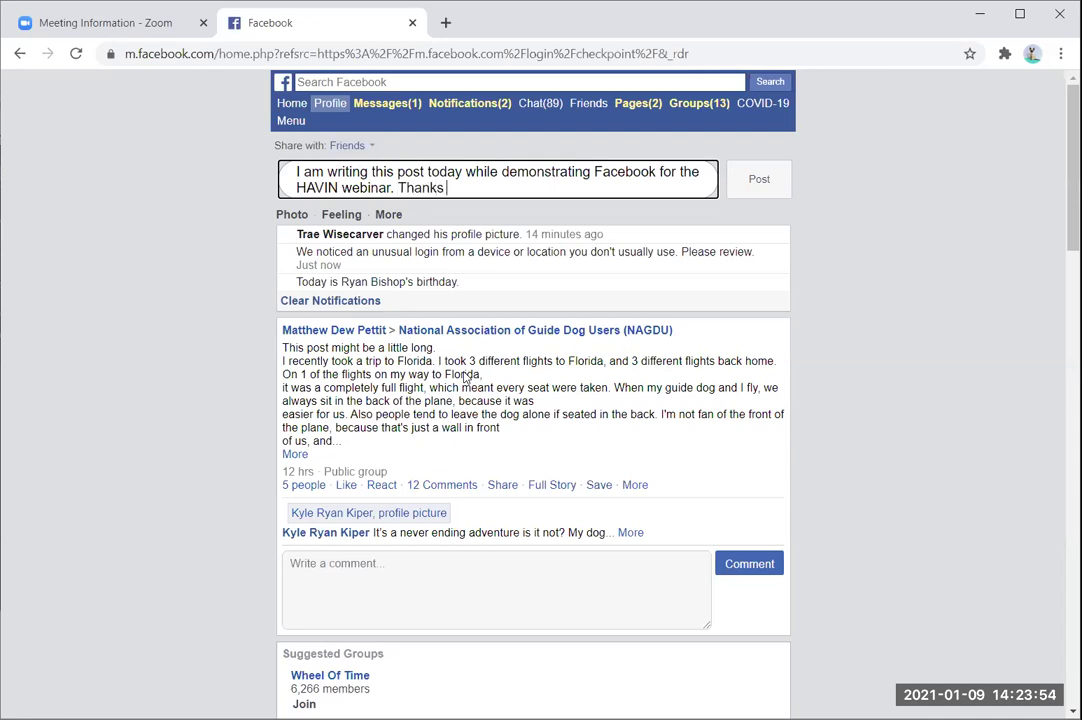
type("everyone an")
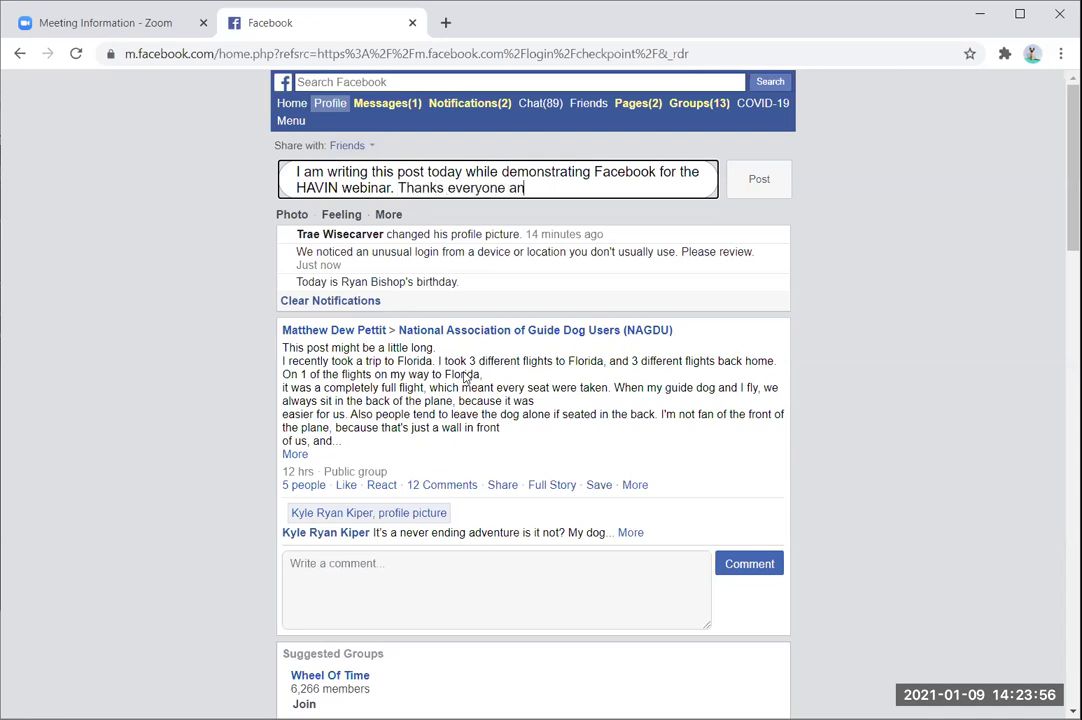
type("d stay safe.")
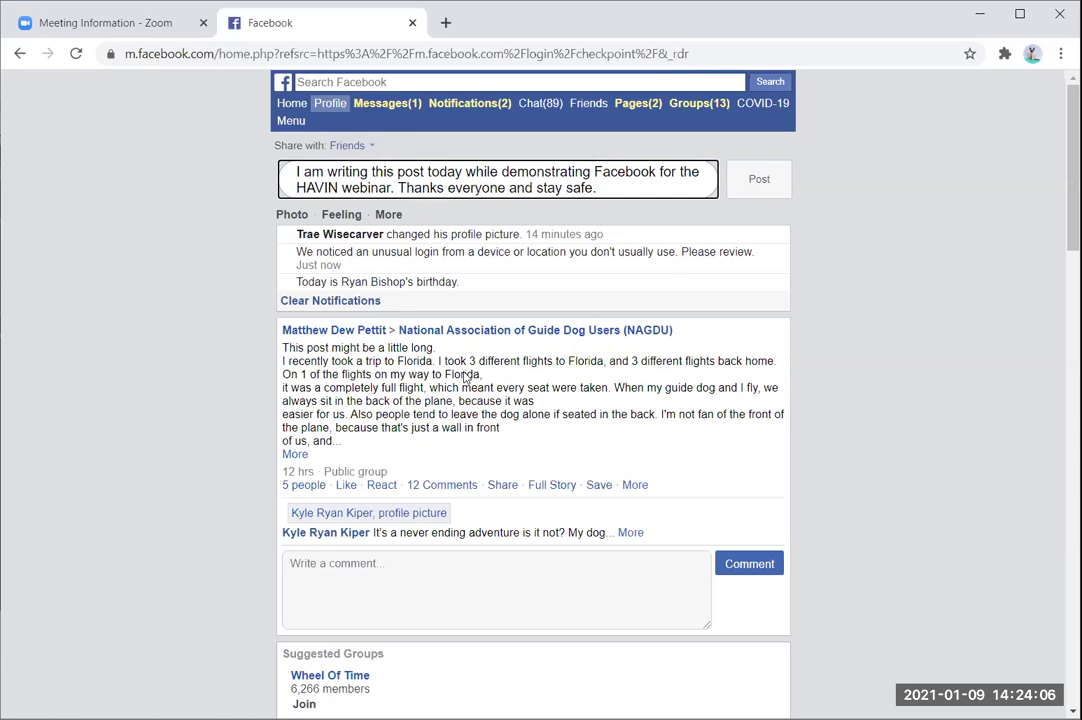
key("Tab")
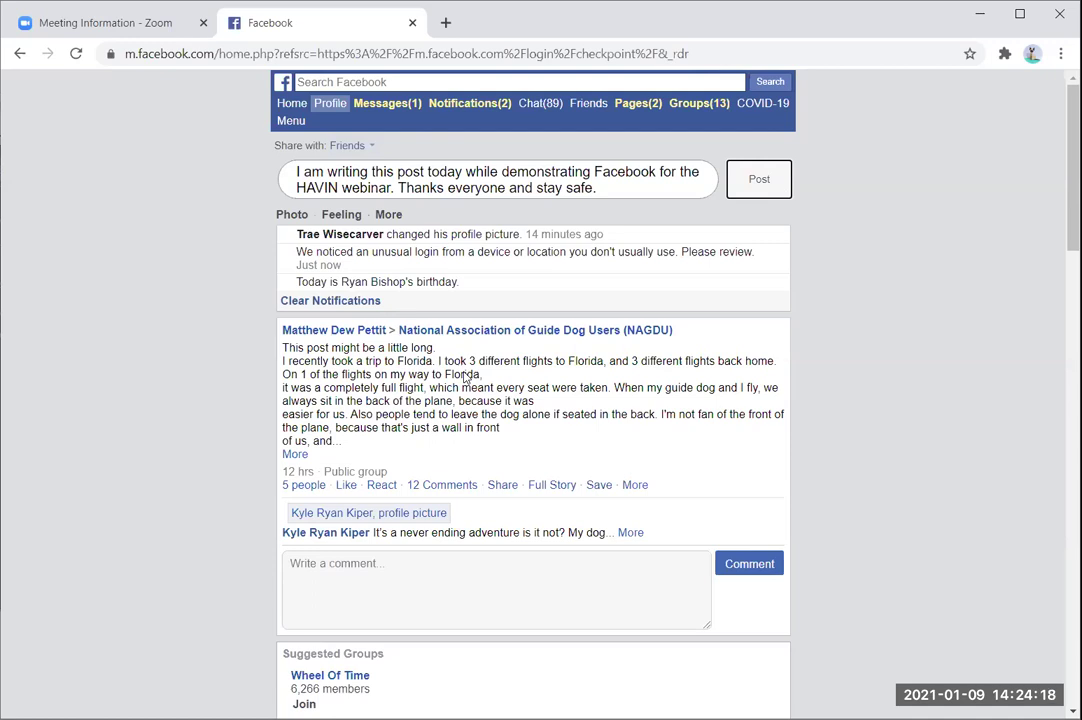
Publish the HAVIN webinar status to Friends with the Post button.
key("Tab")
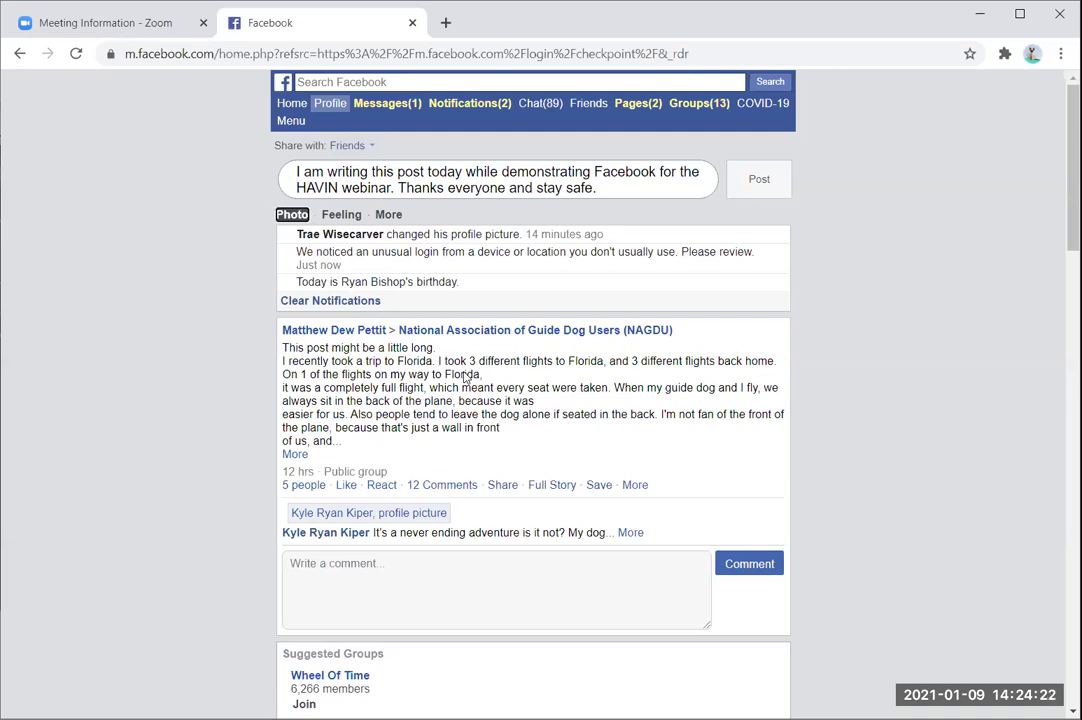
key("Tab")
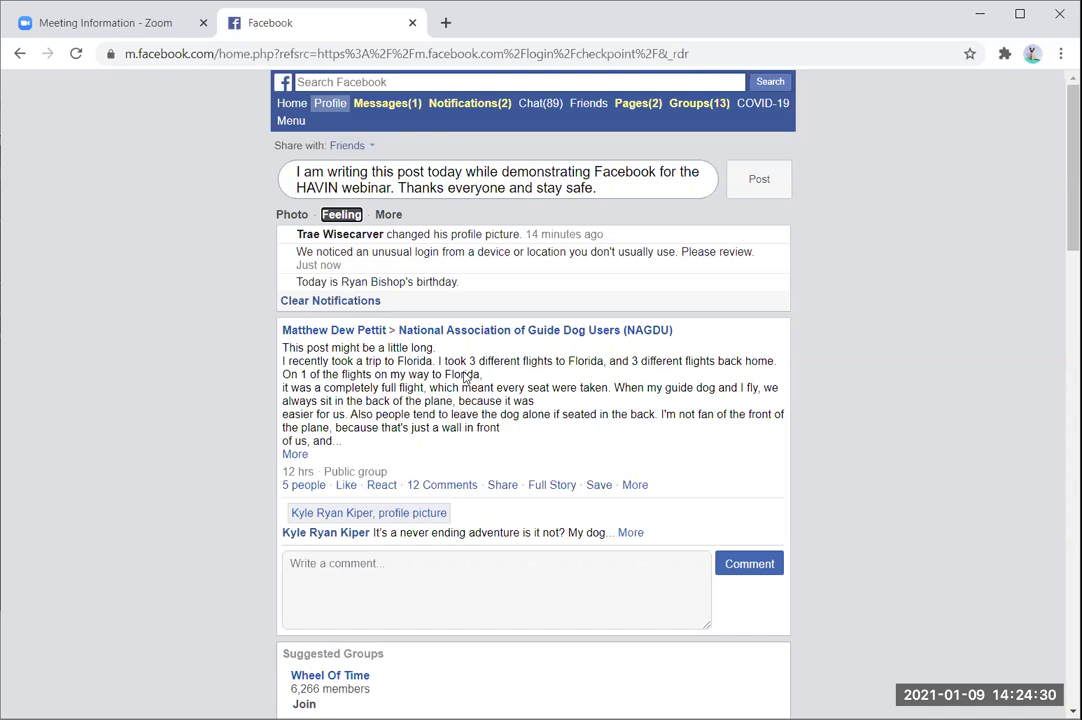
key("Tab")
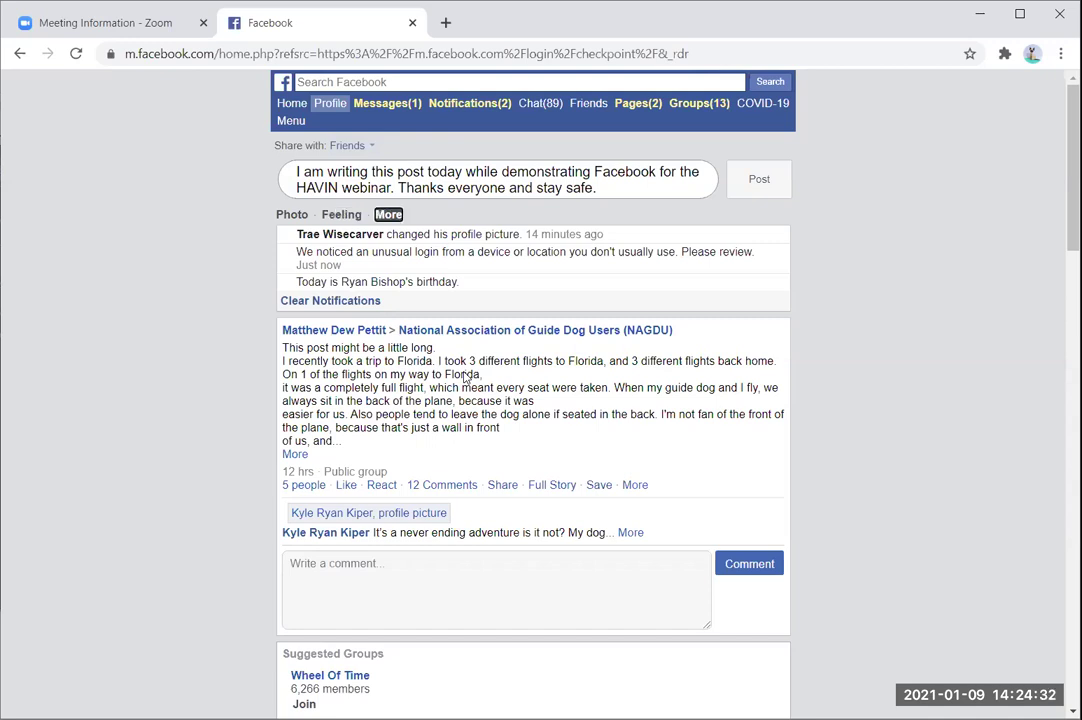
key("Tab")
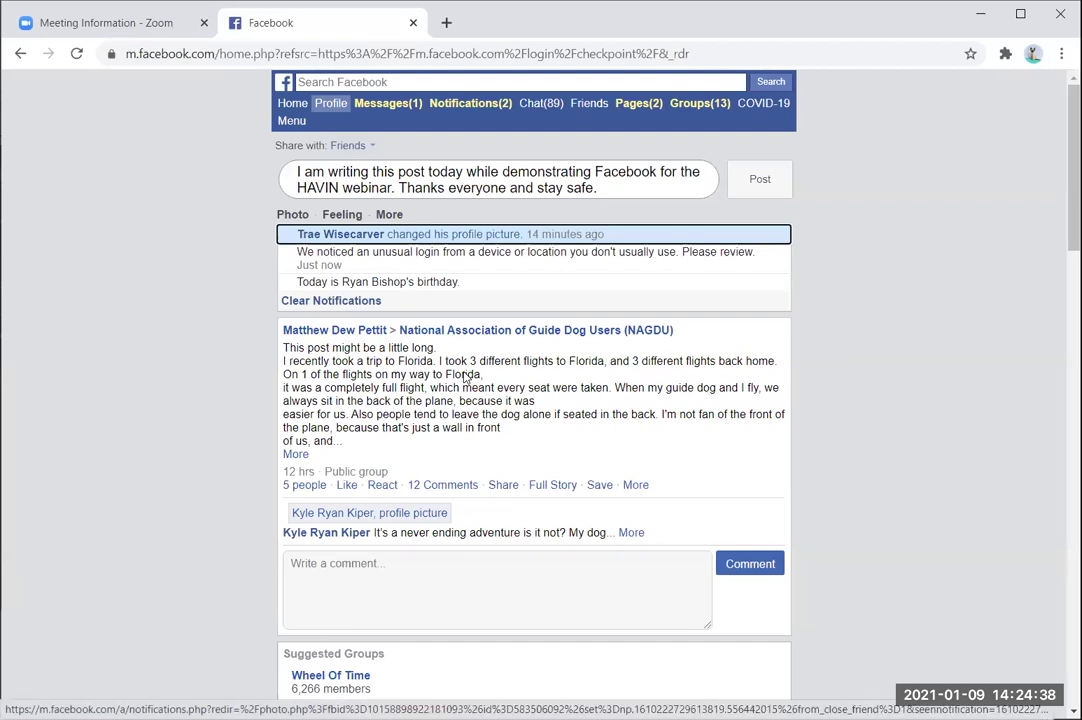
key("shift+Tab")
key("shift+Tab")
key("shift+Tab")
key("shift+Tab")
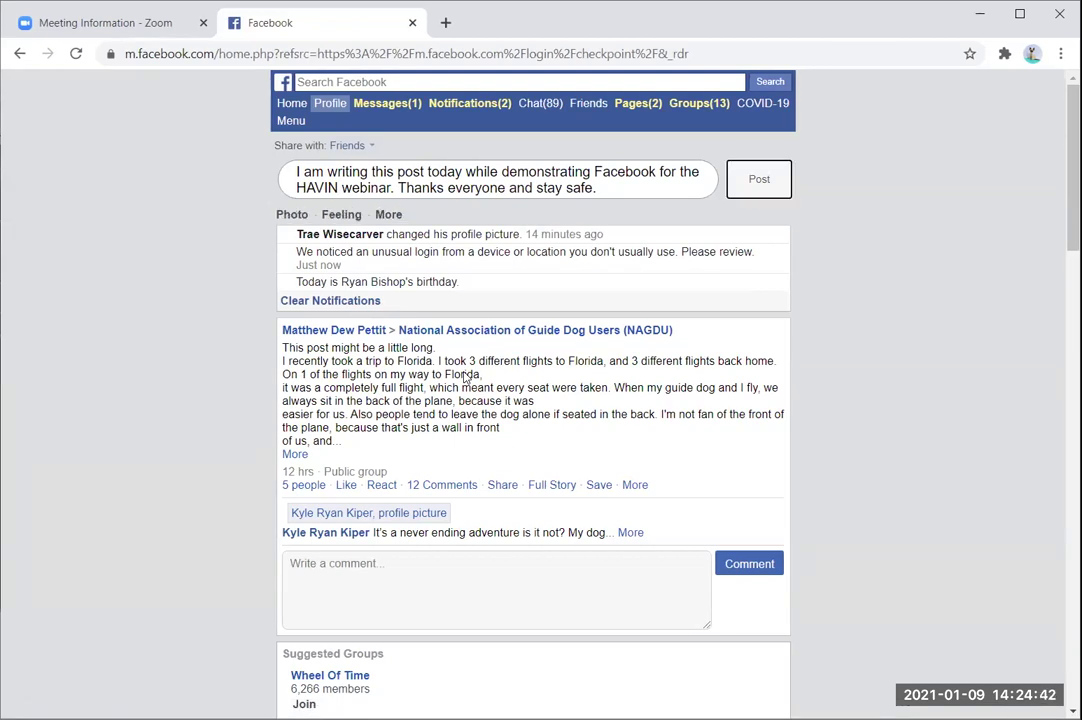
key("Return")
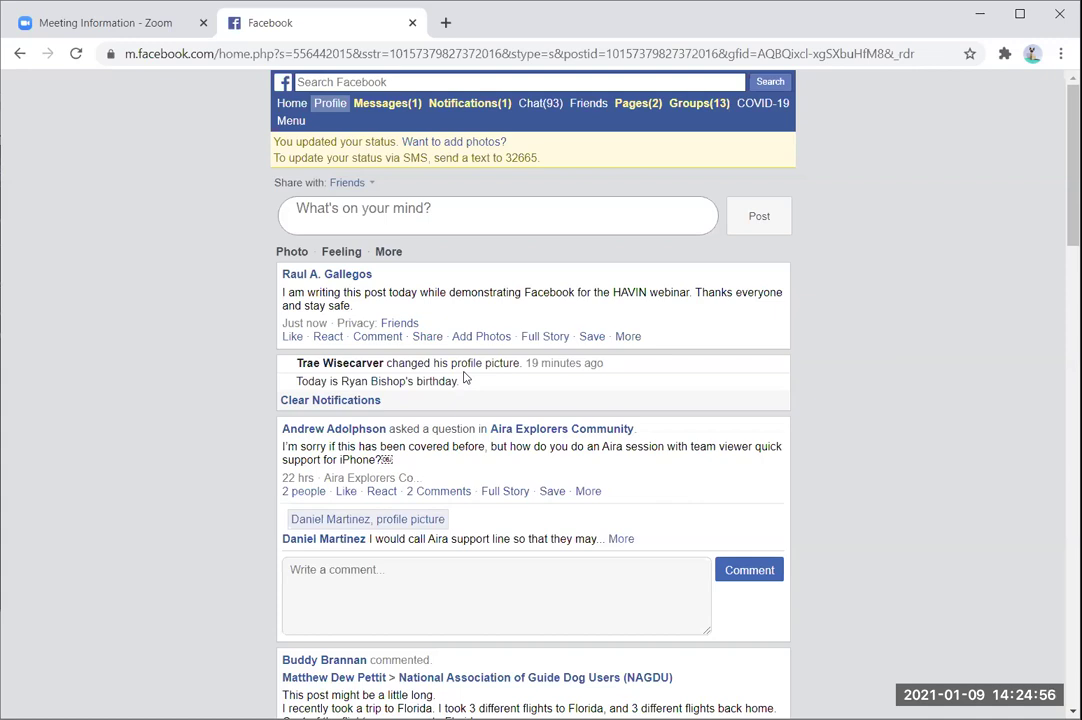
key("Tab")
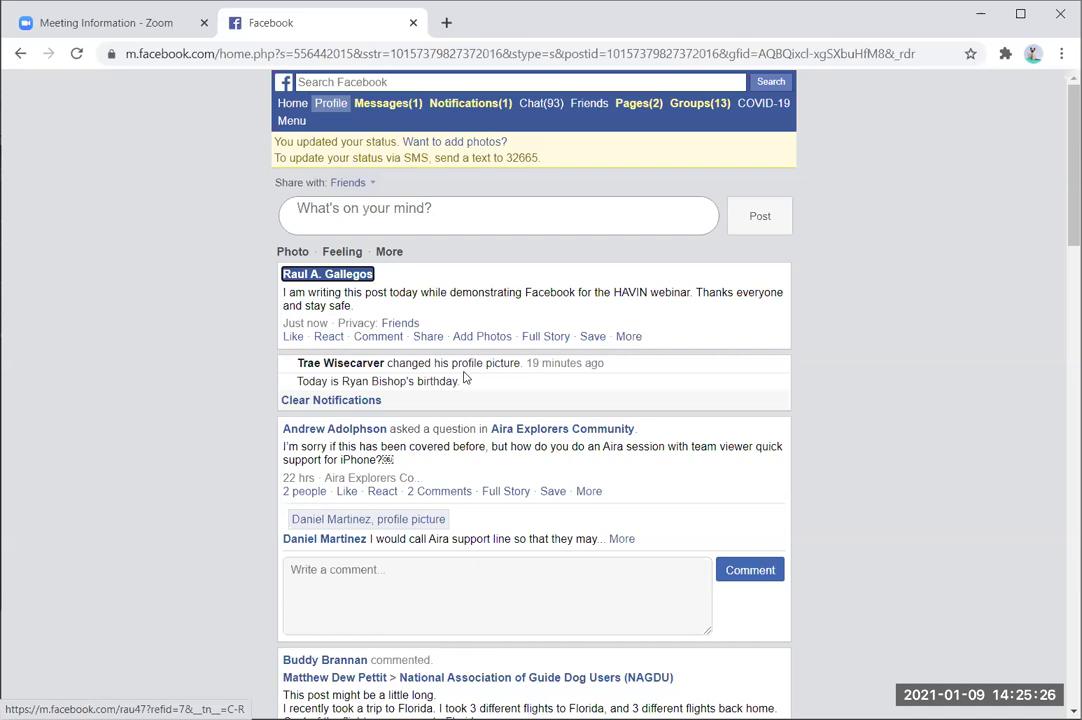
key("Escape")
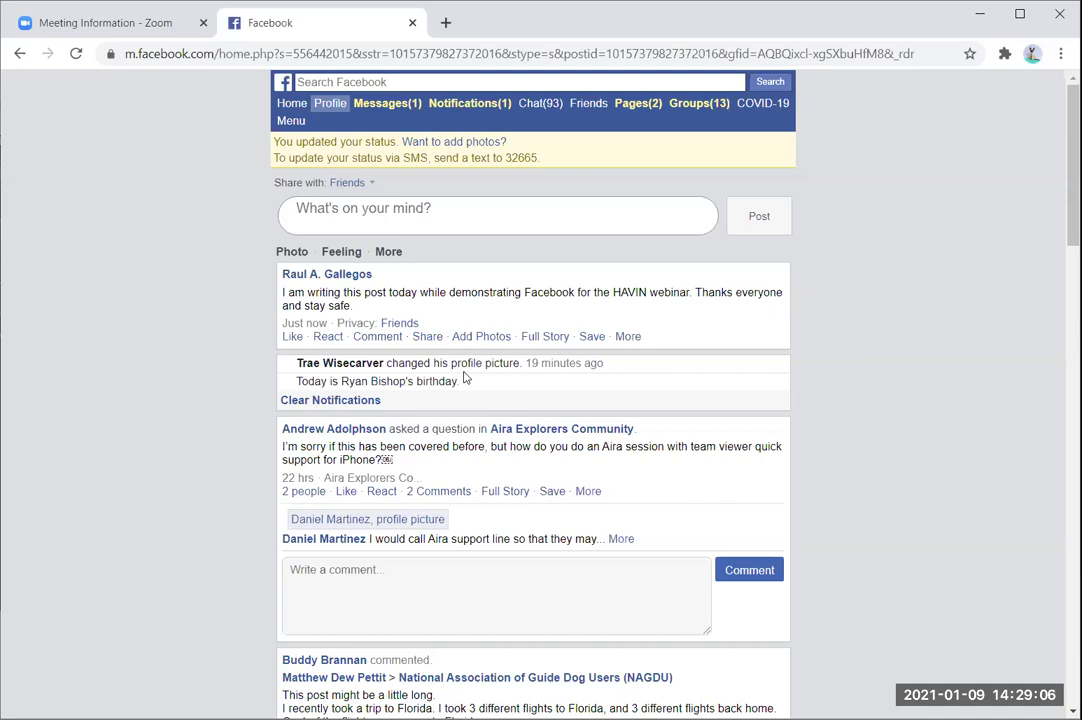
Move focus toward the Like link of the new HAVIN post.
key("Tab")
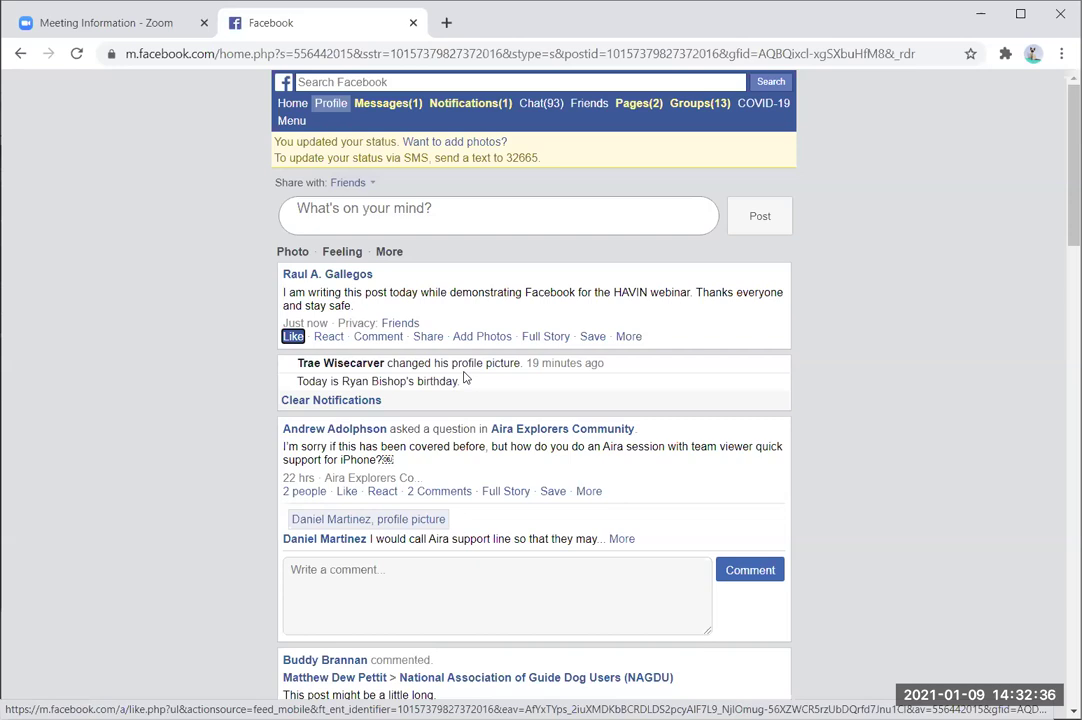
key("Down")
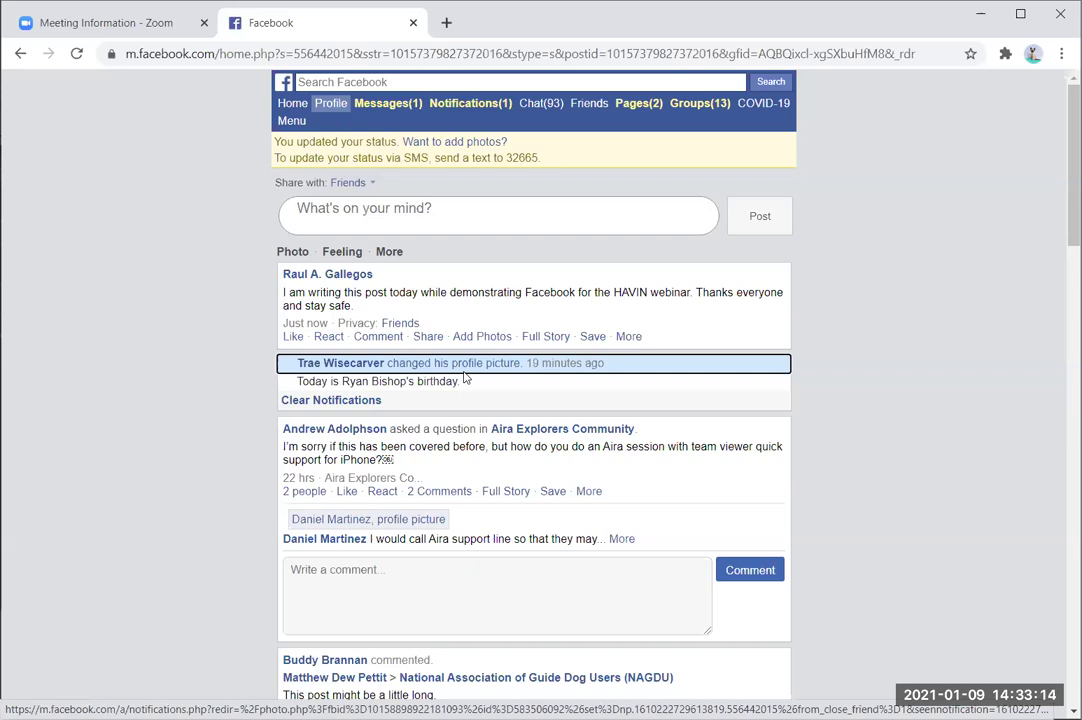
key("Tab")
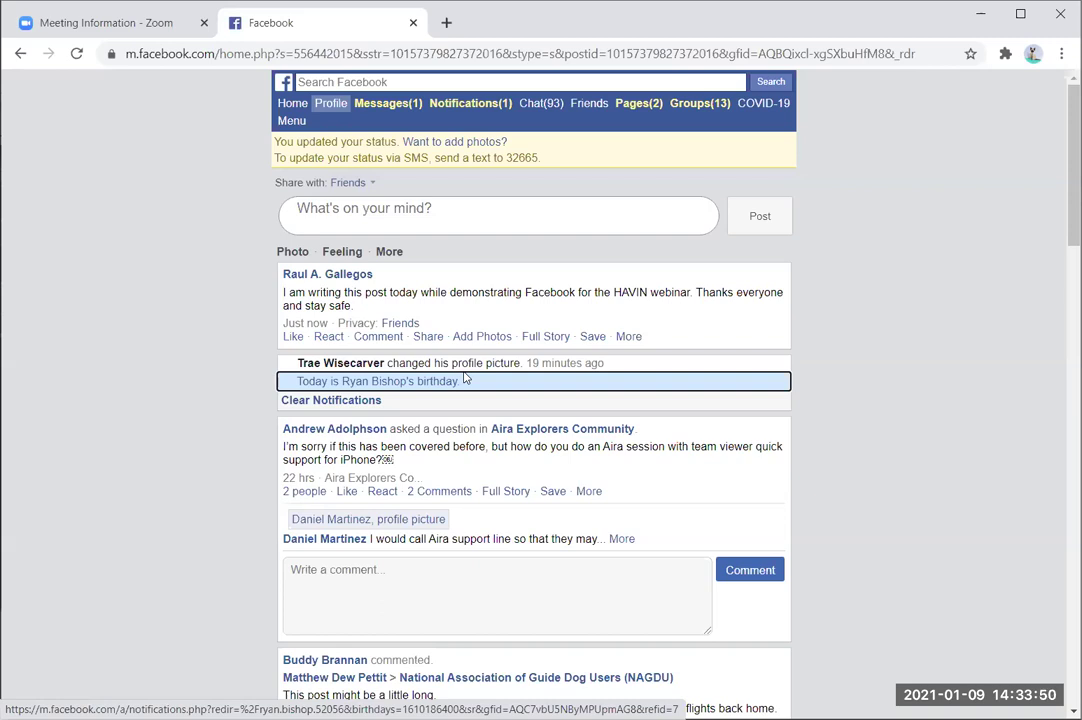
key("Tab")
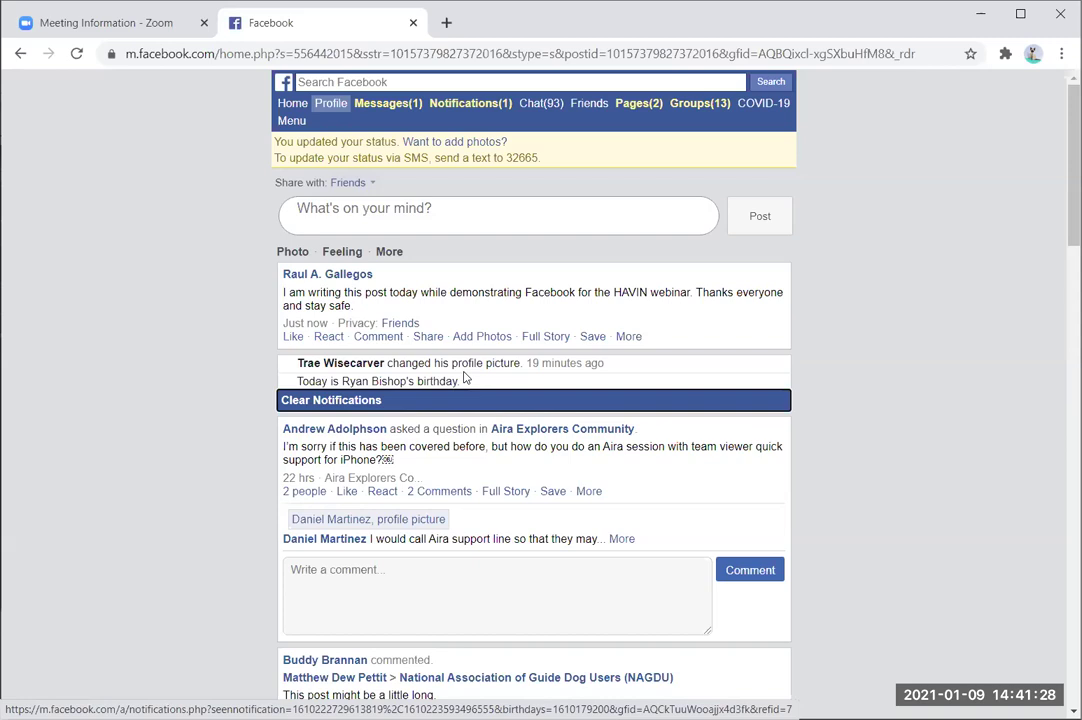
Open the Notifications (1) page from the top navigation links.
key("Tab")
key("Tab")
key("Tab")
key("Tab")
key("Tab")
key("Tab")
key("Tab")
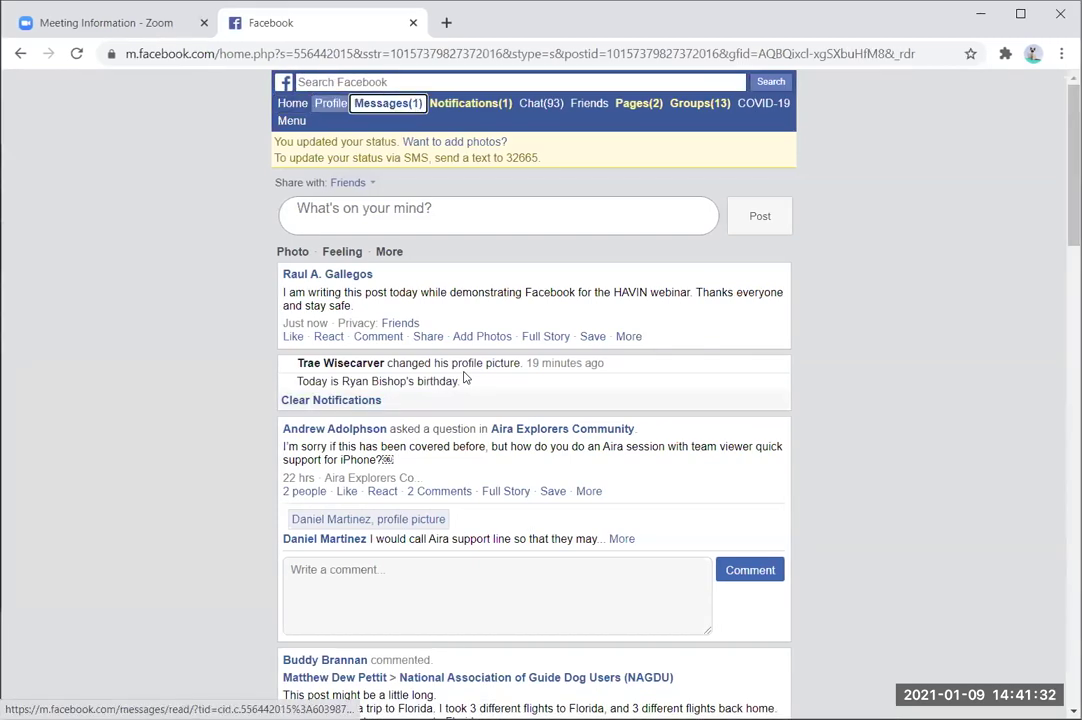
key("Tab")
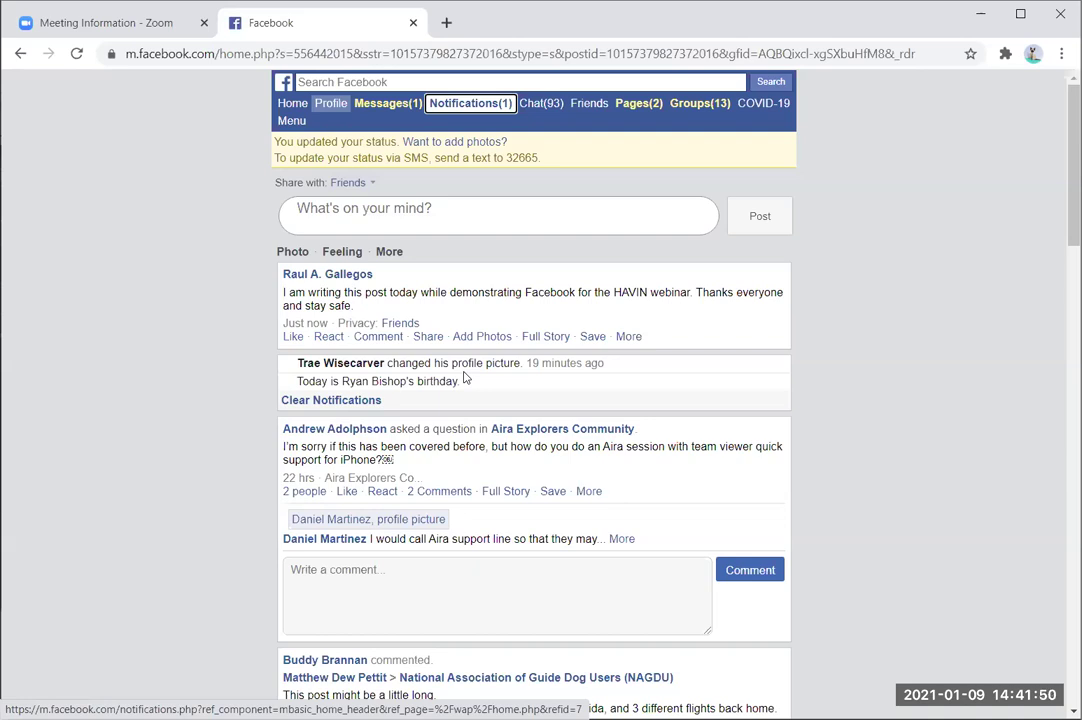
key("Return")
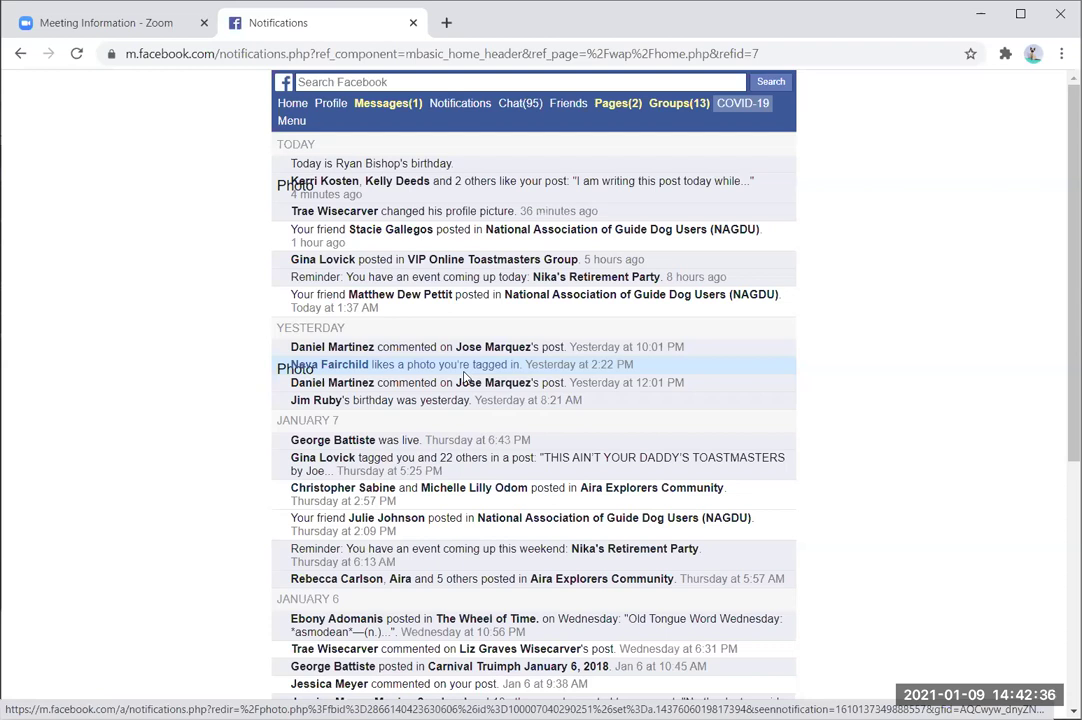
Move through today's notifications to the one about friends liking your post.
key("Tab")
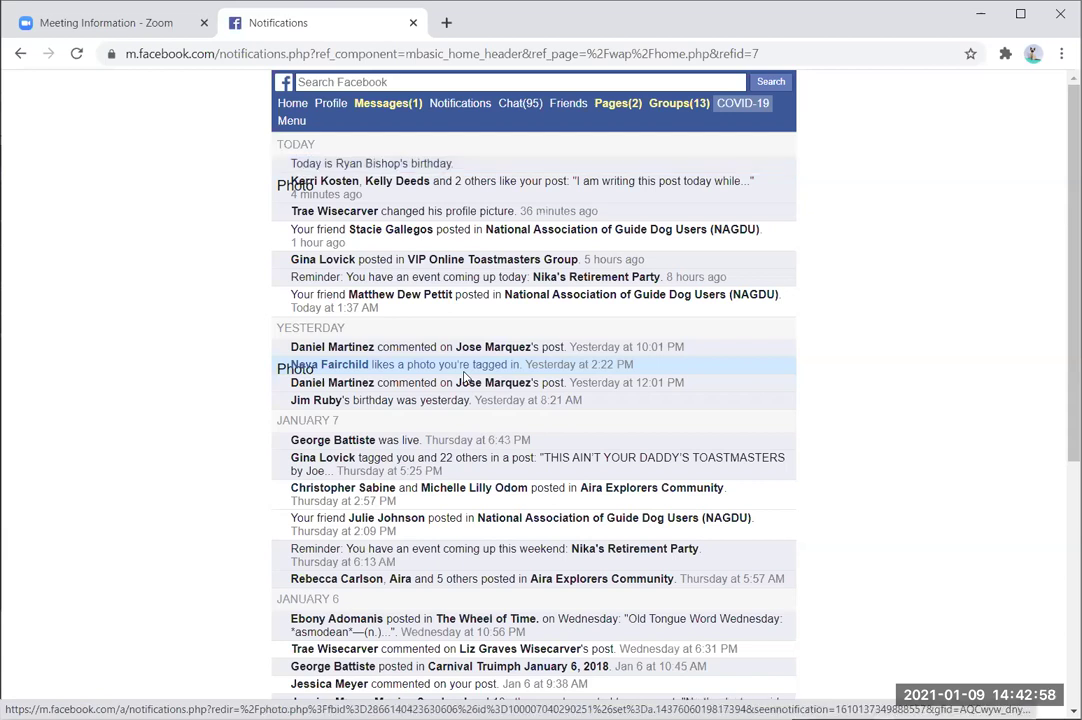
key("Tab")
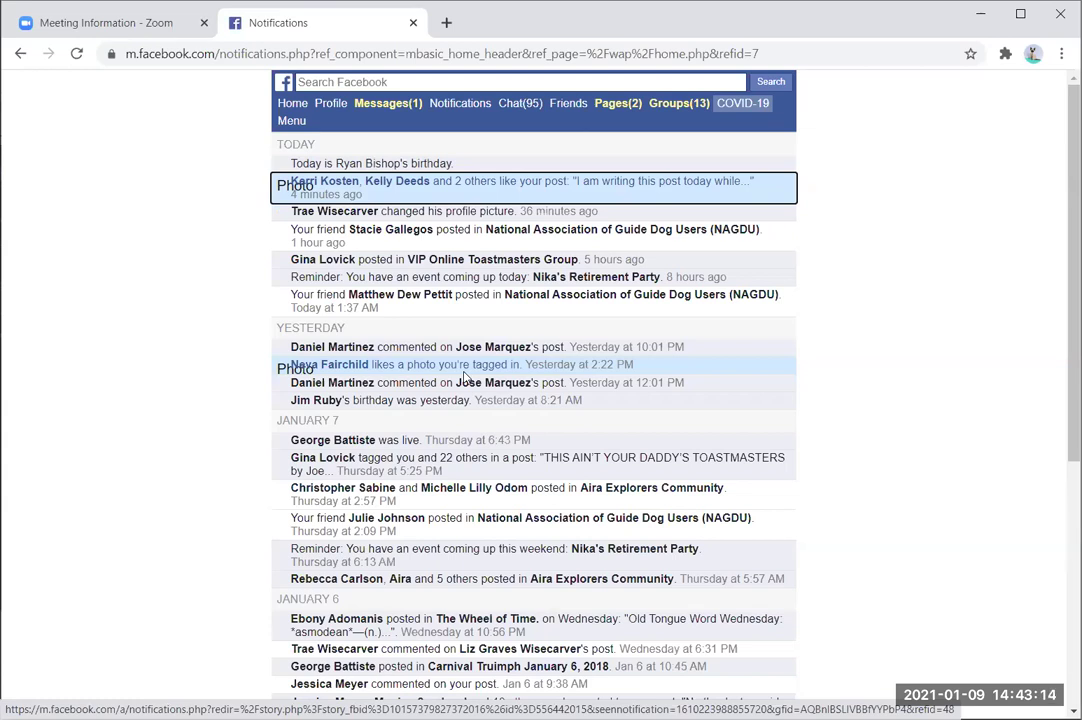
Open the HAVIN webinar post's story page from its 'like your post' notification.
key("Tab")
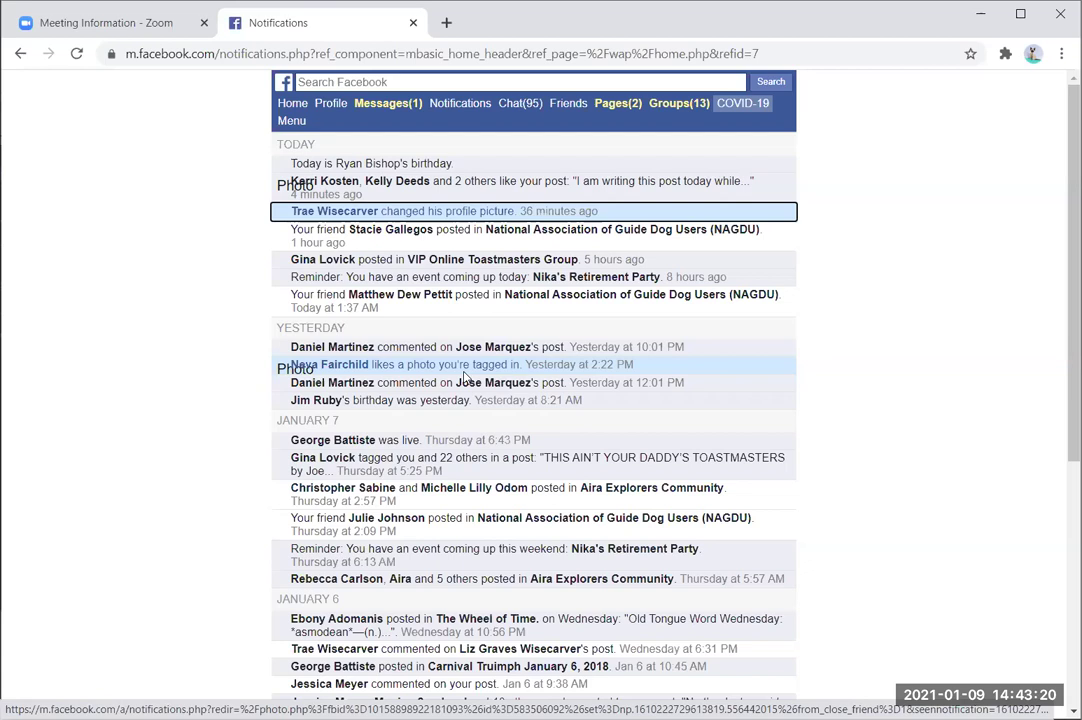
key("shift+Tab")
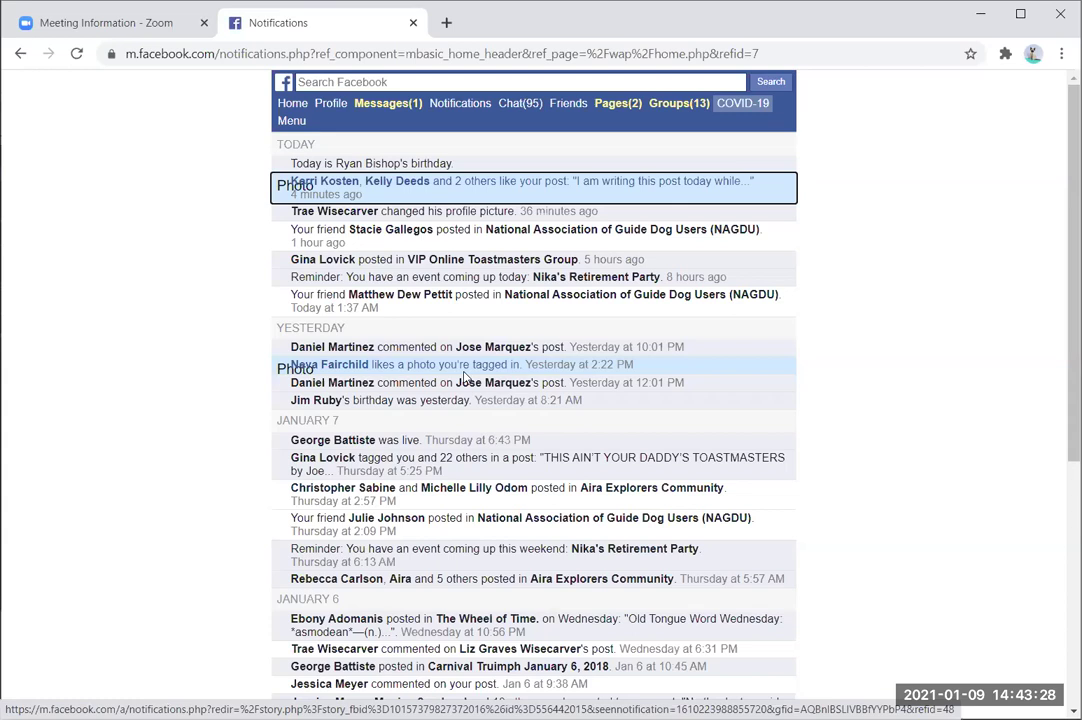
key("Return")
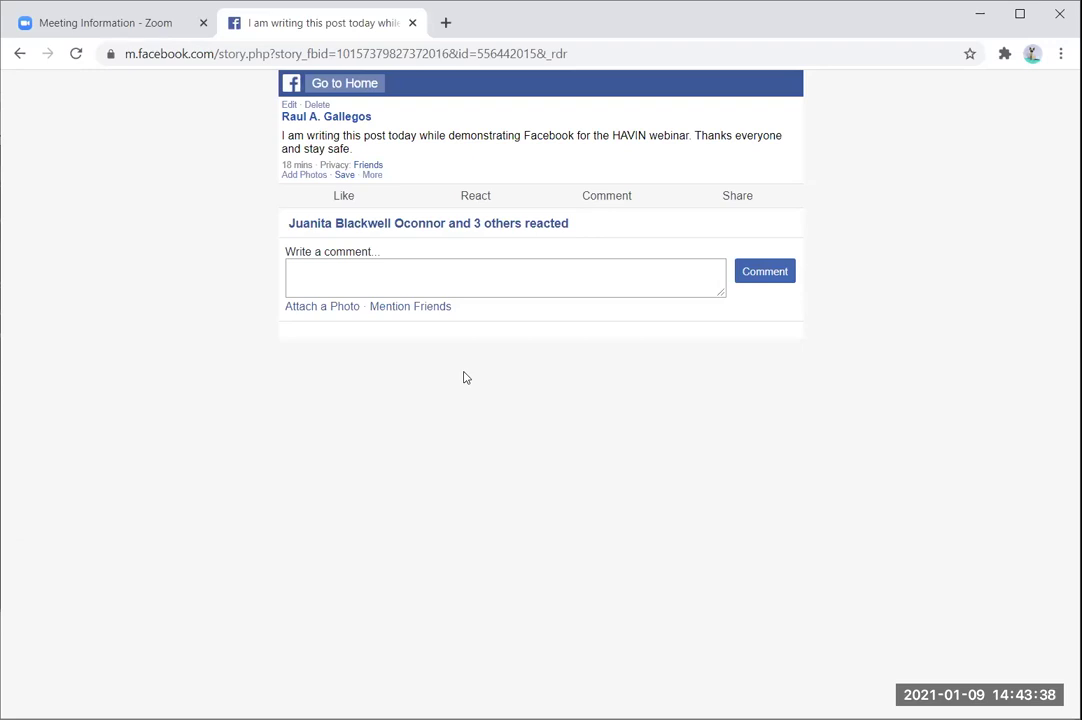
key("Tab")
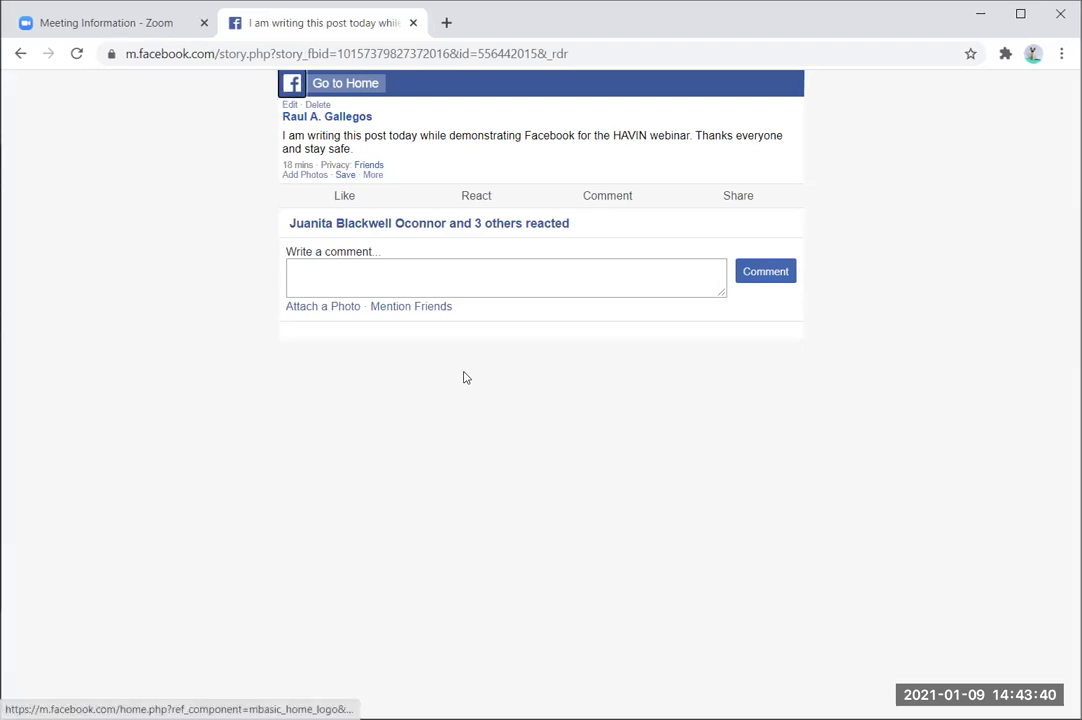
key("Tab")
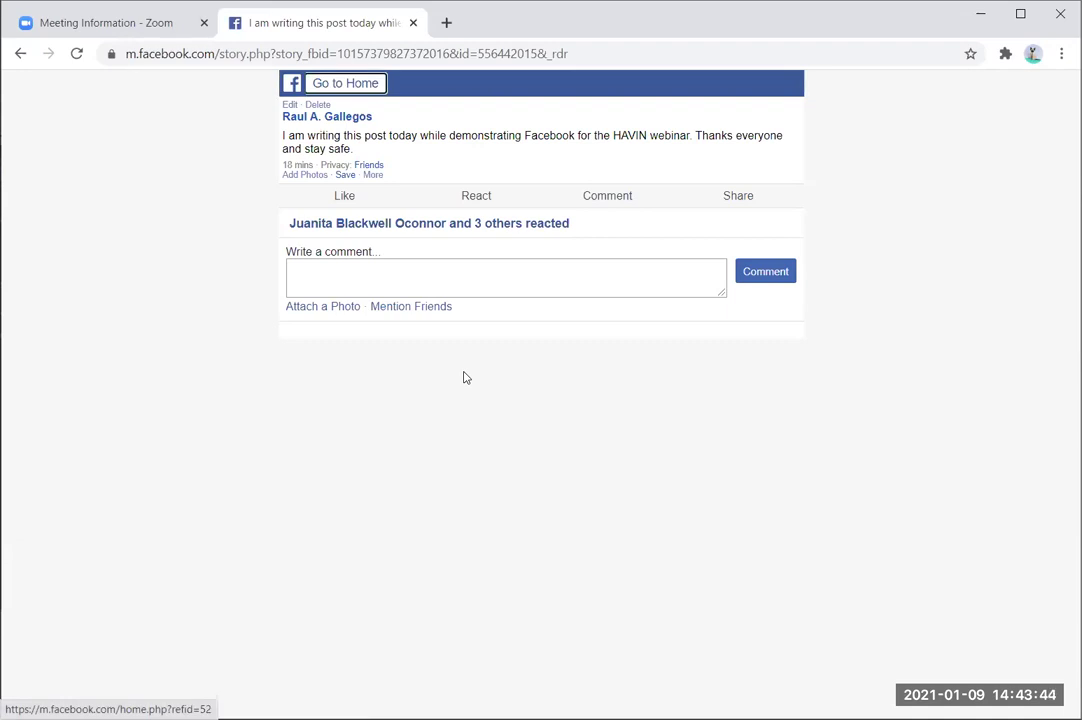
key("Tab")
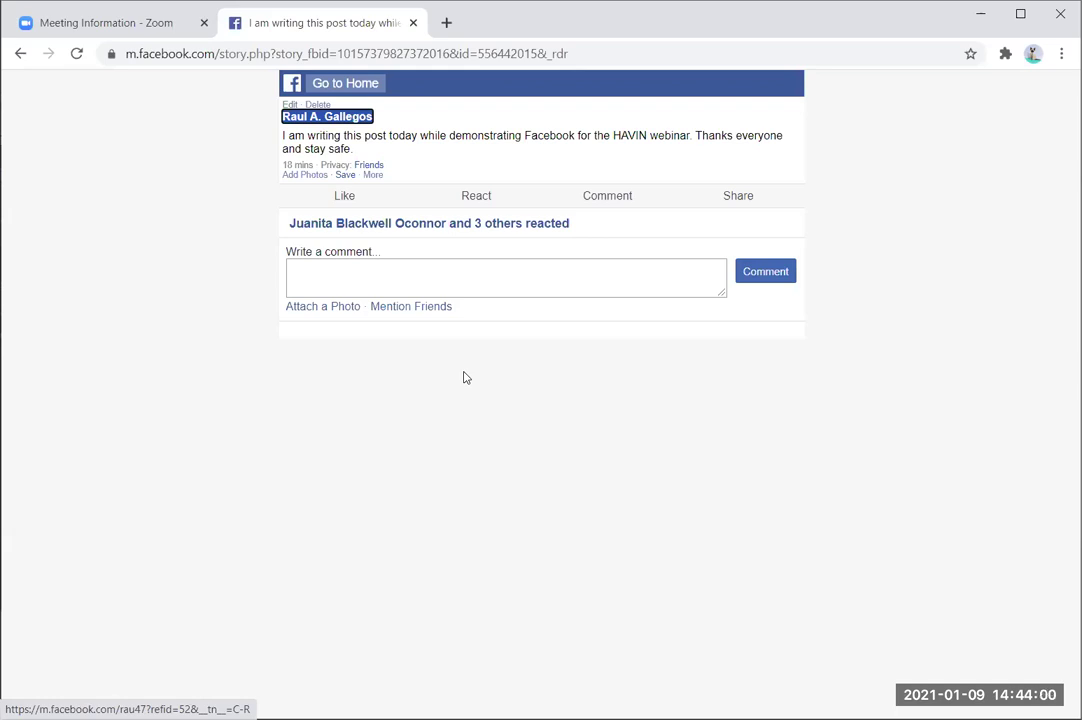
left_click(463, 377)
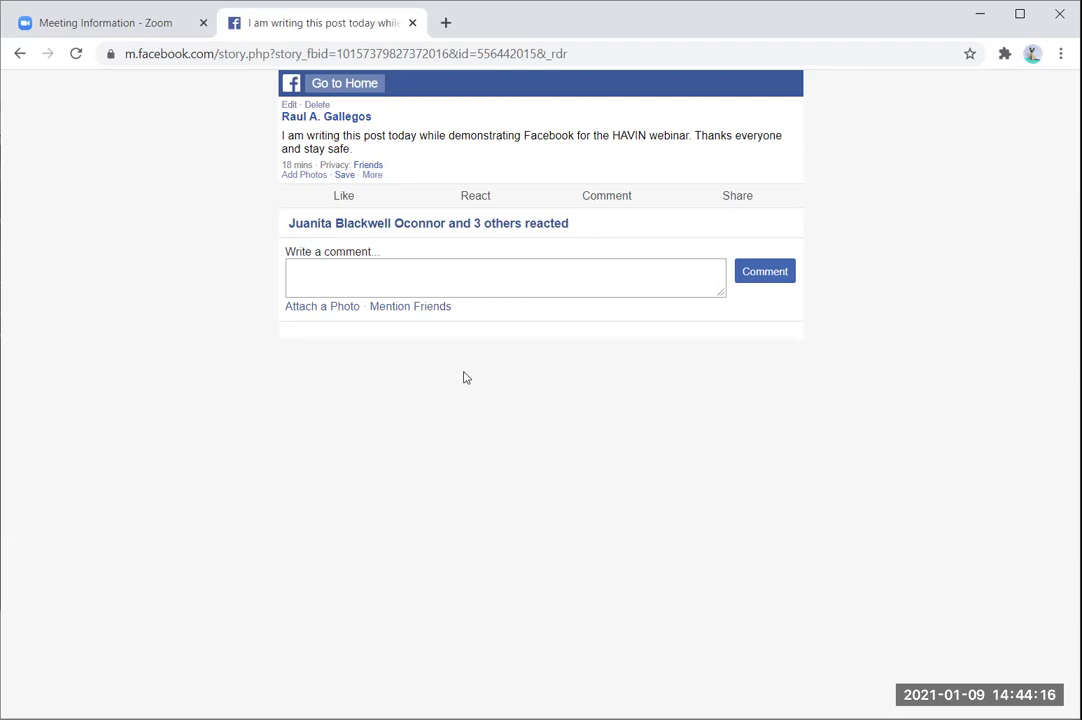
key("Tab")
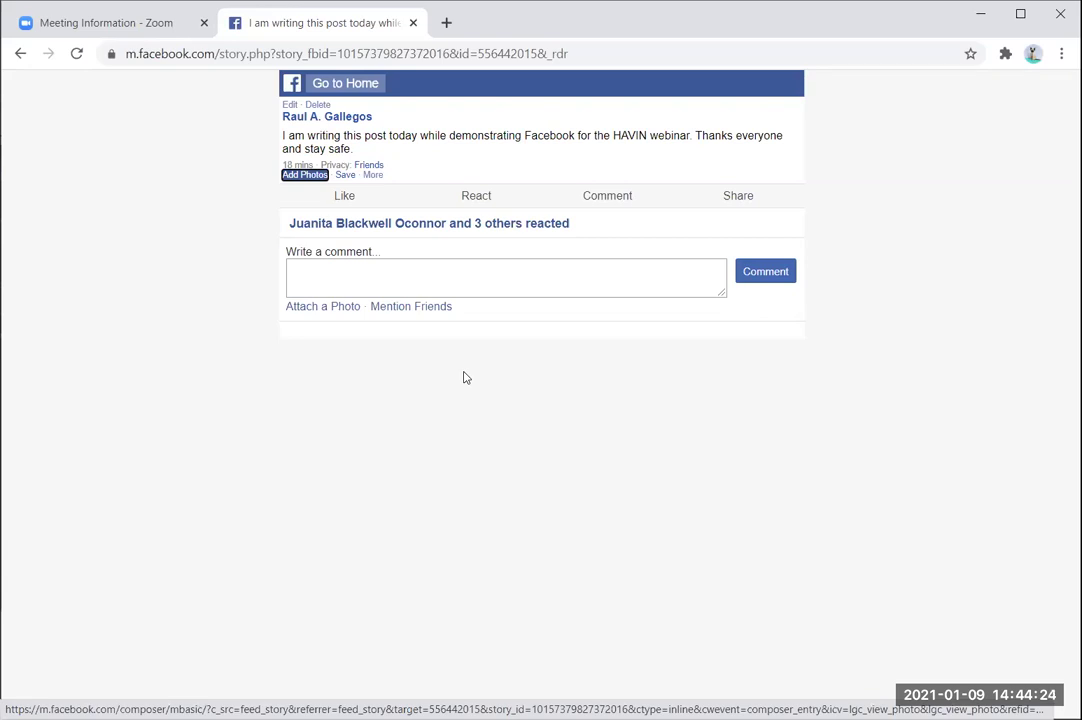
key("Tab")
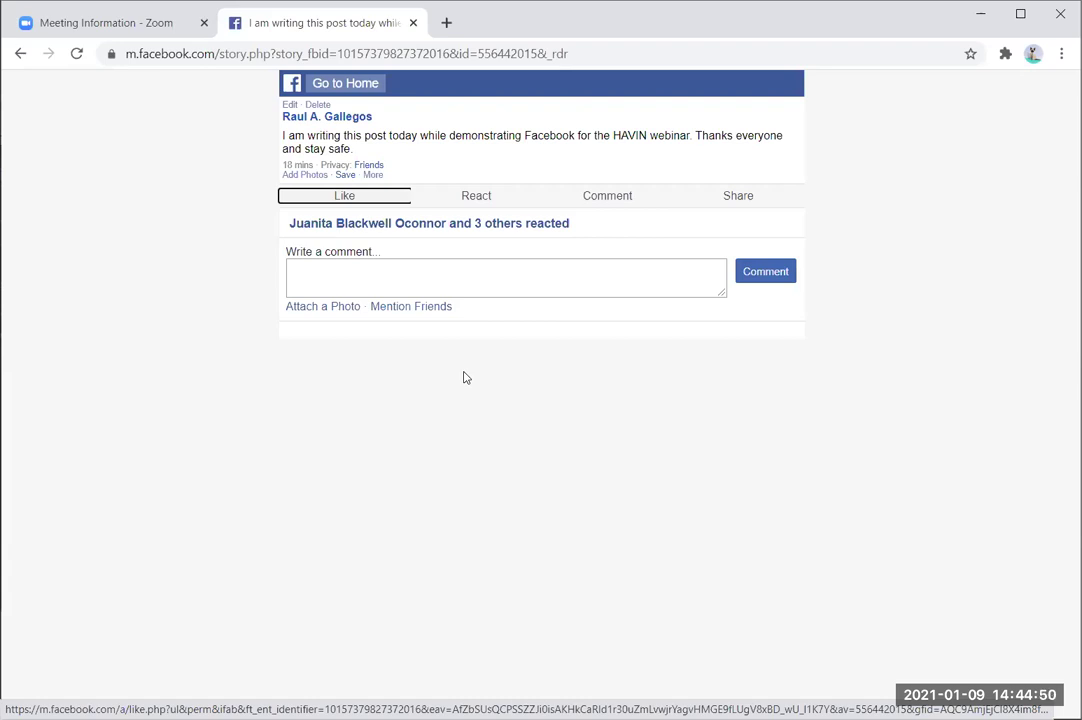
key("Tab")
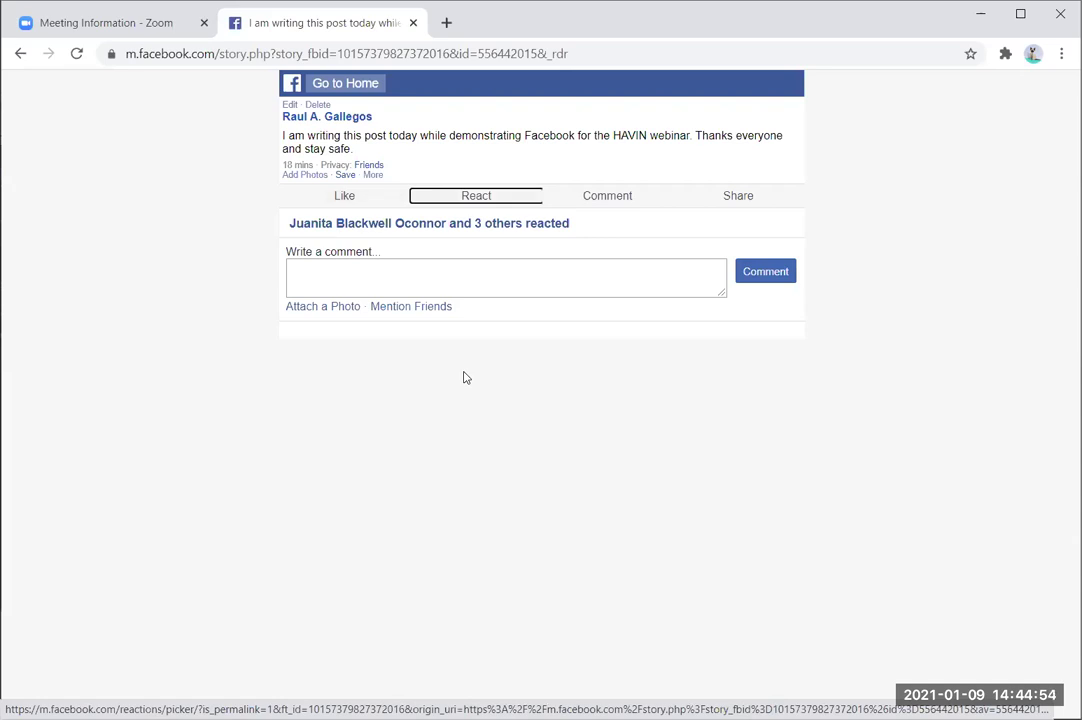
key("Tab")
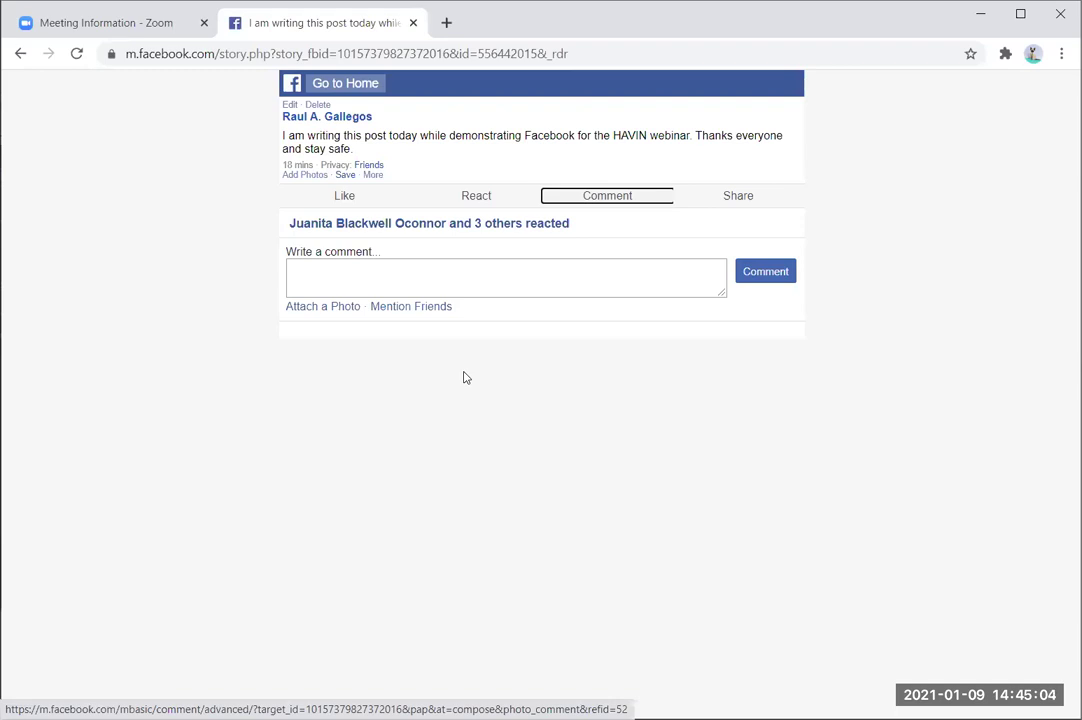
key("Tab")
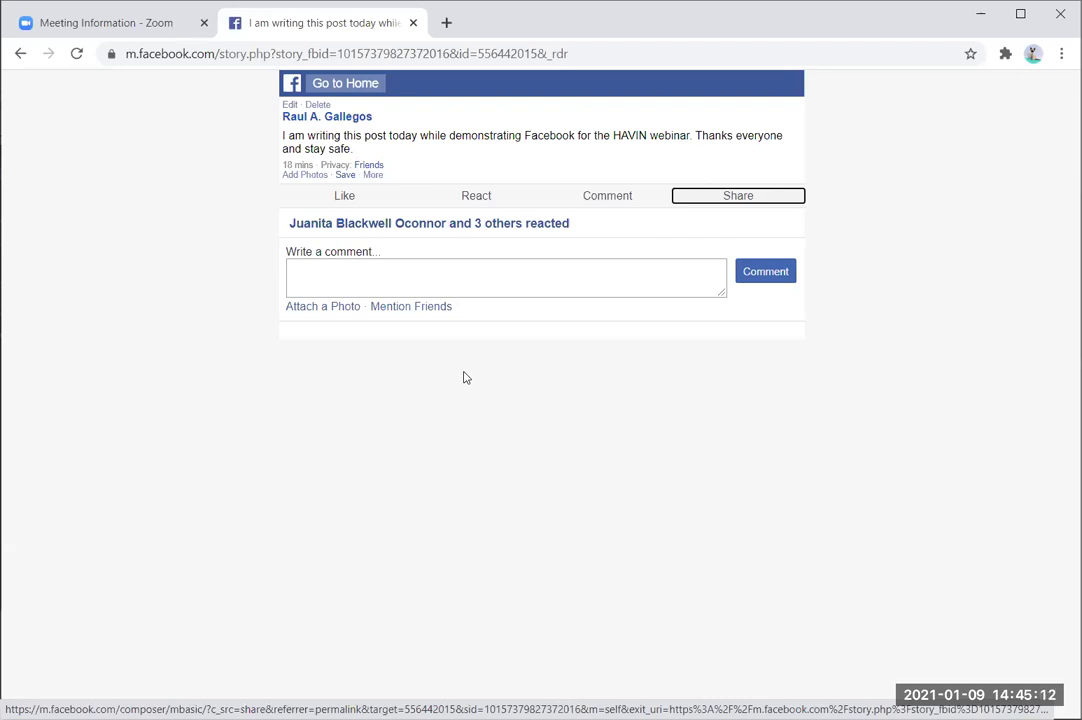
key("Tab")
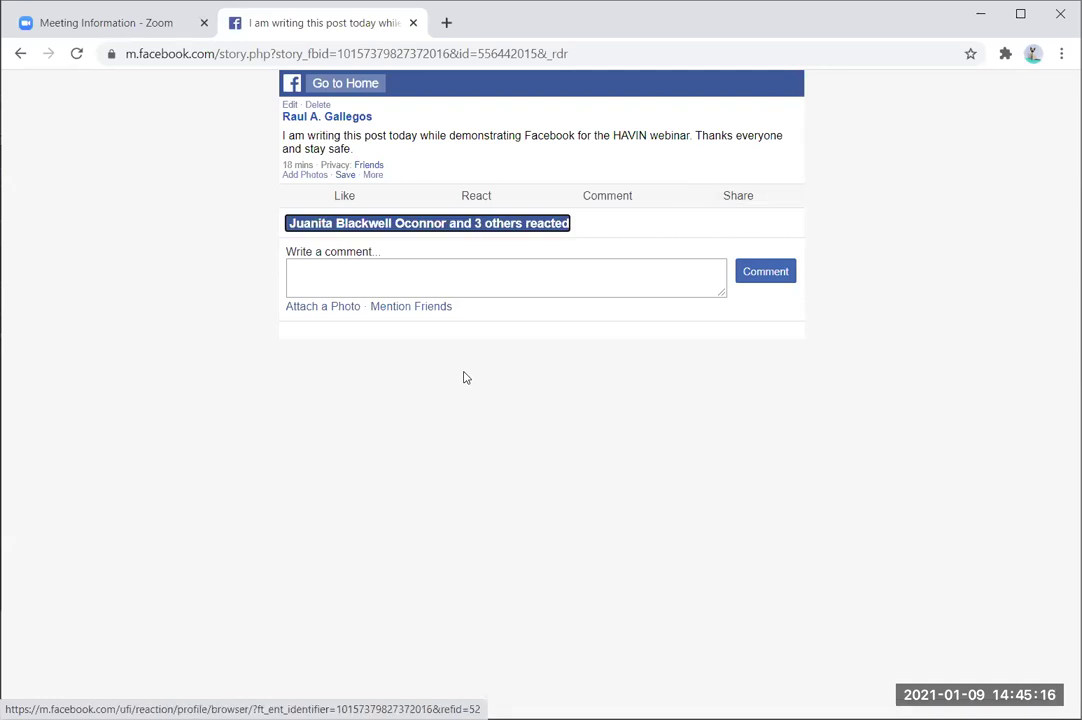
key("Tab")
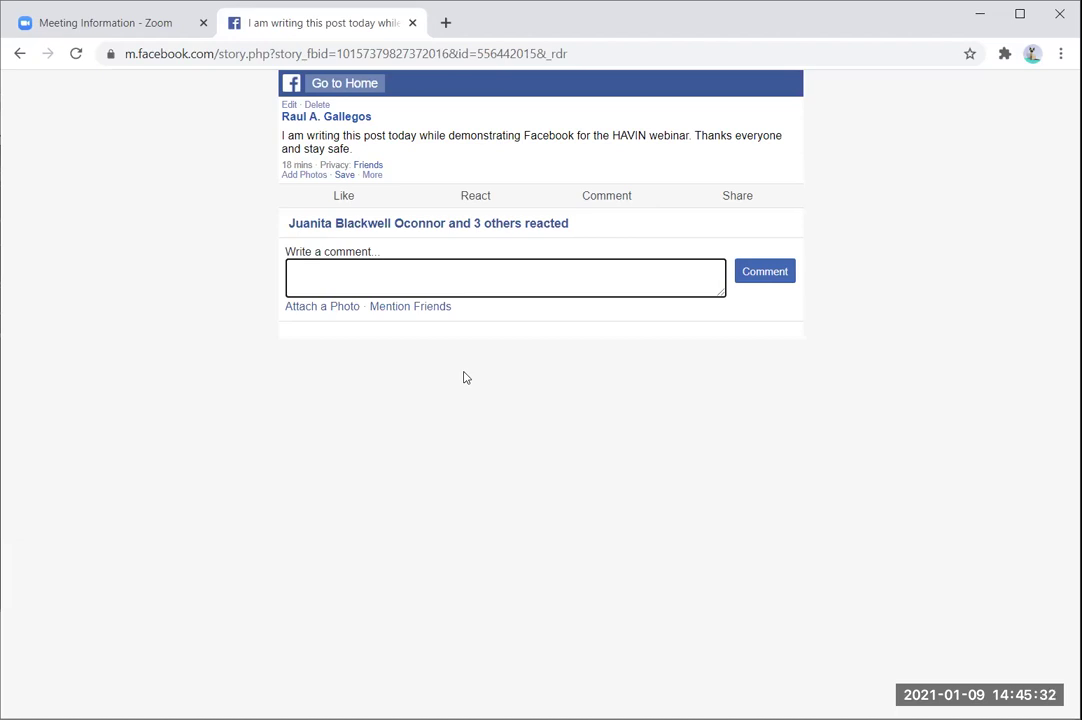
Reload the HAVIN post to show the new comment and like the friend's comment.
key("F5")
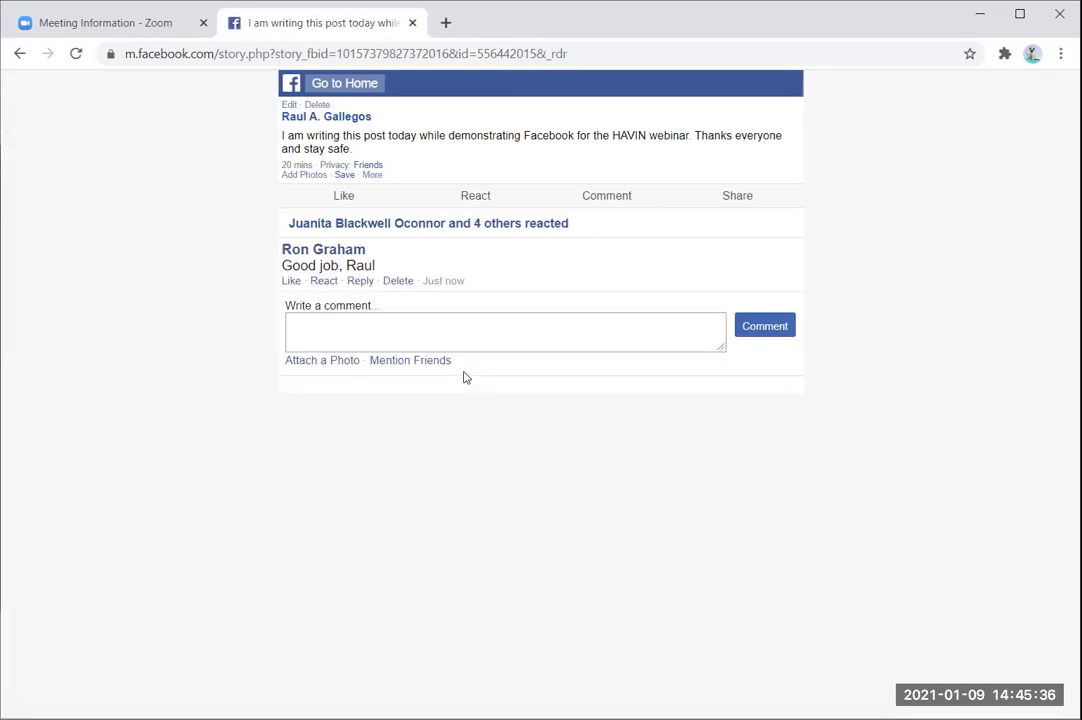
key("Tab")
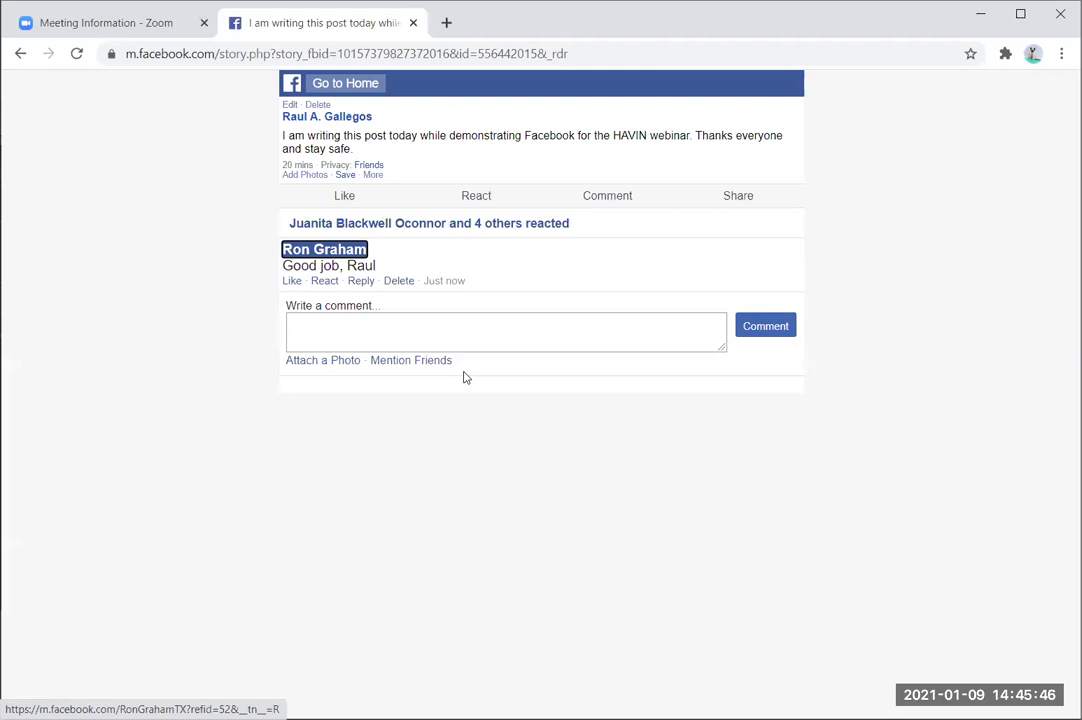
key("shift+Tab")
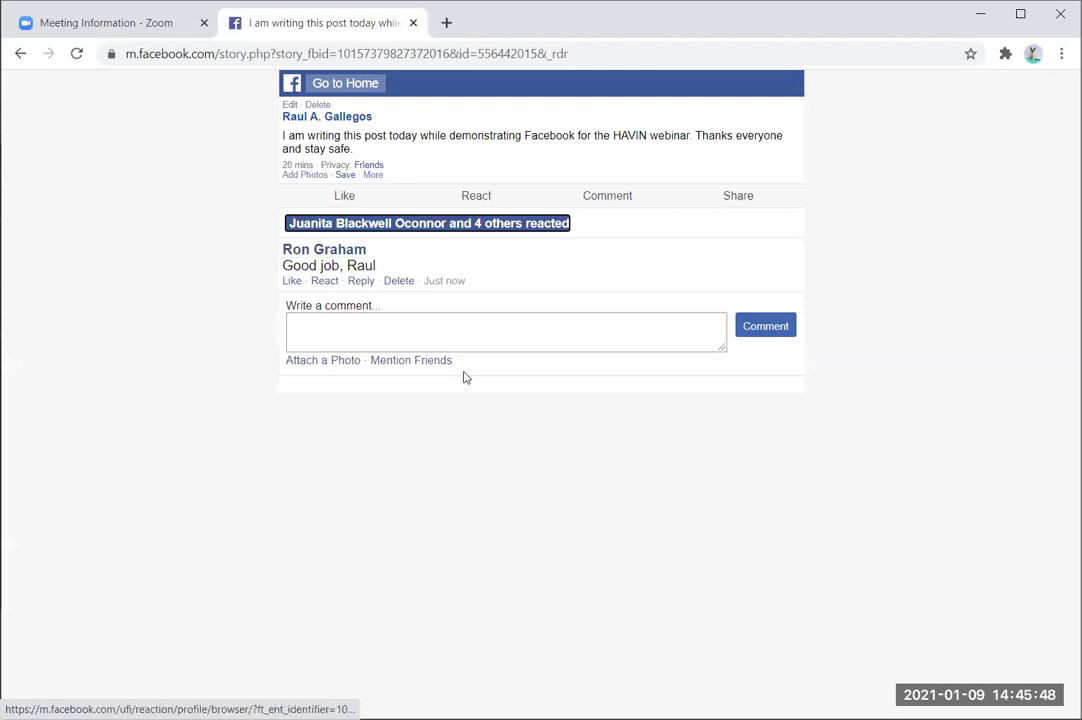
key("Tab")
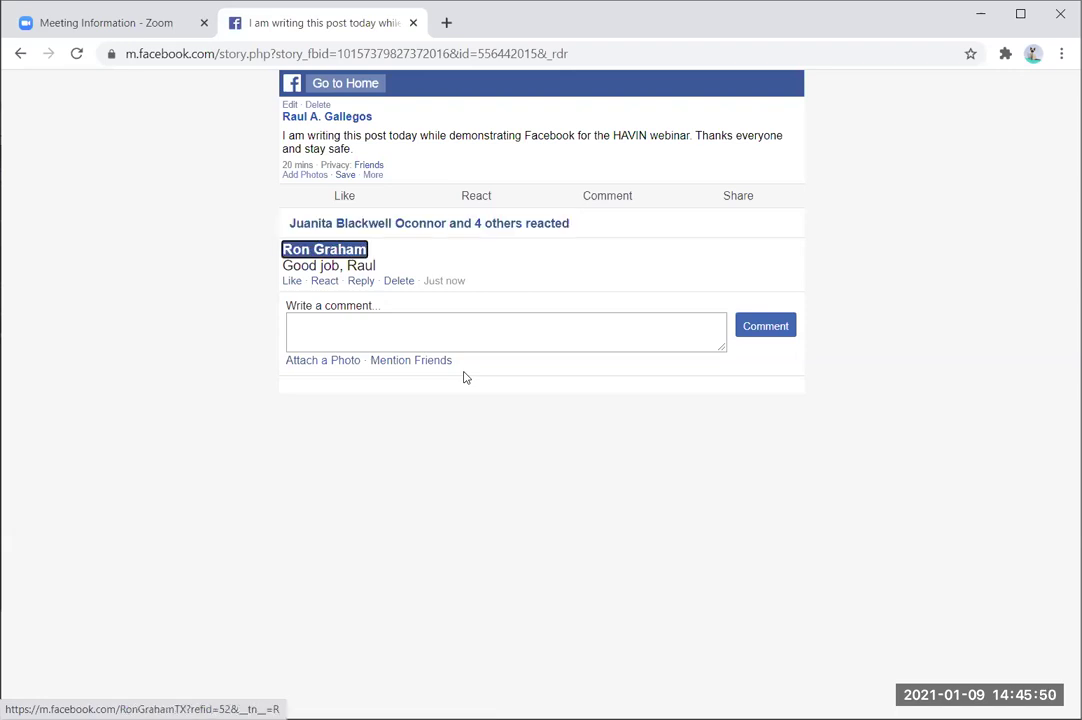
left_click(463, 377)
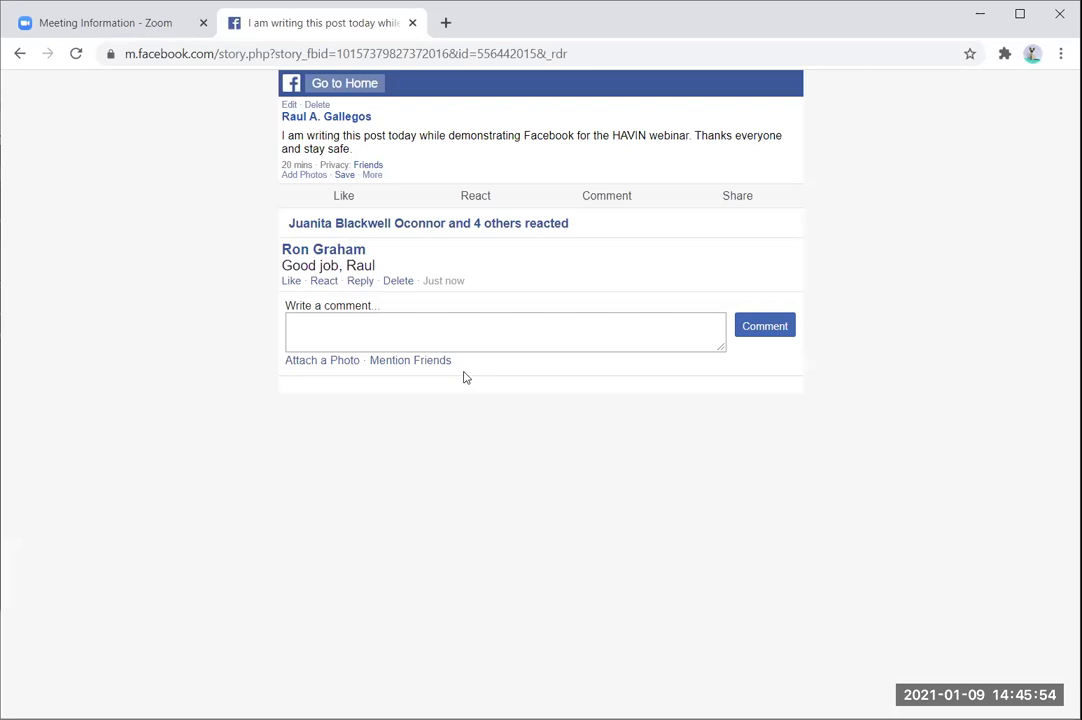
key("Tab")
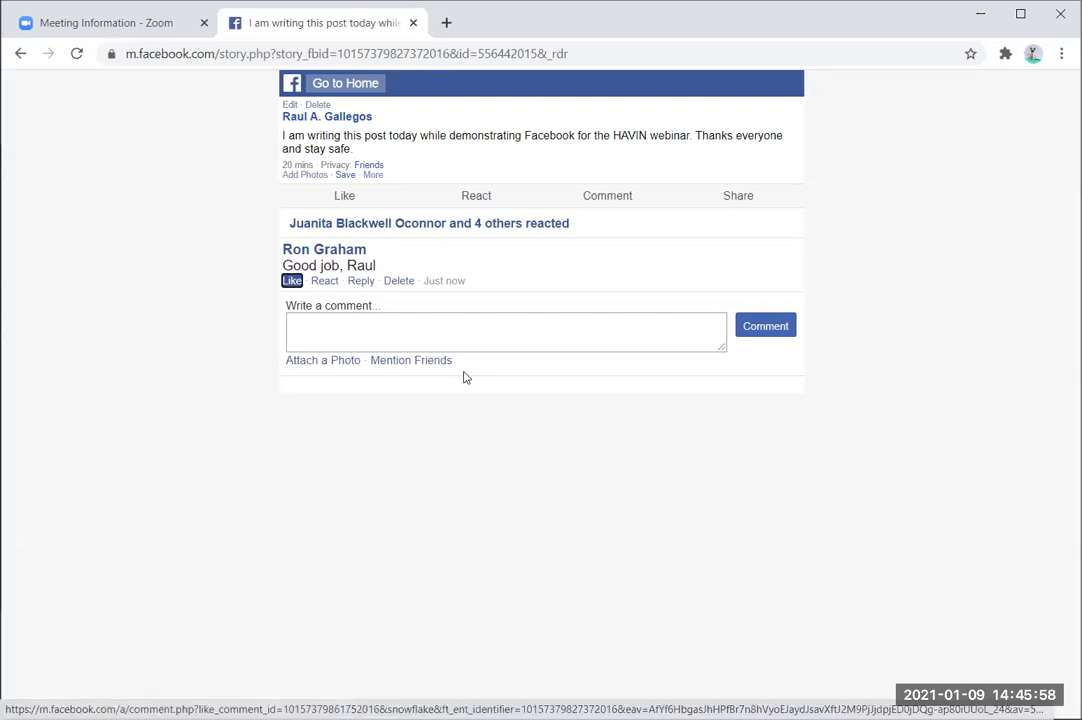
key("Return")
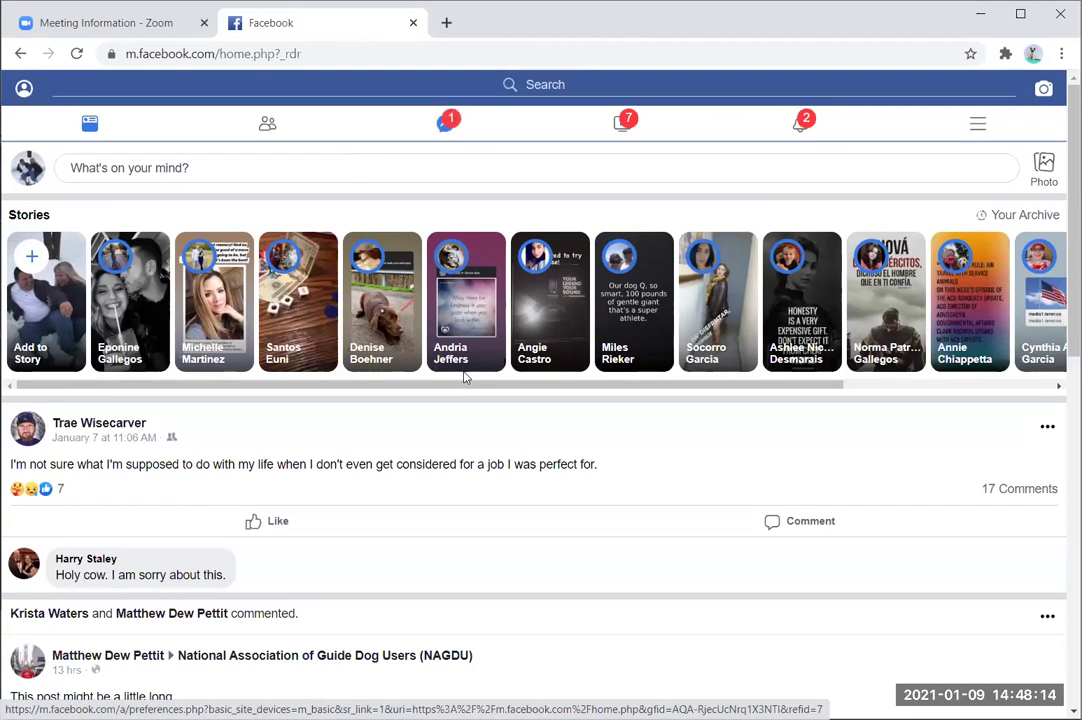
Focus the address bar and cycle focus through the browser chrome with F6.
key("ctrl+l")
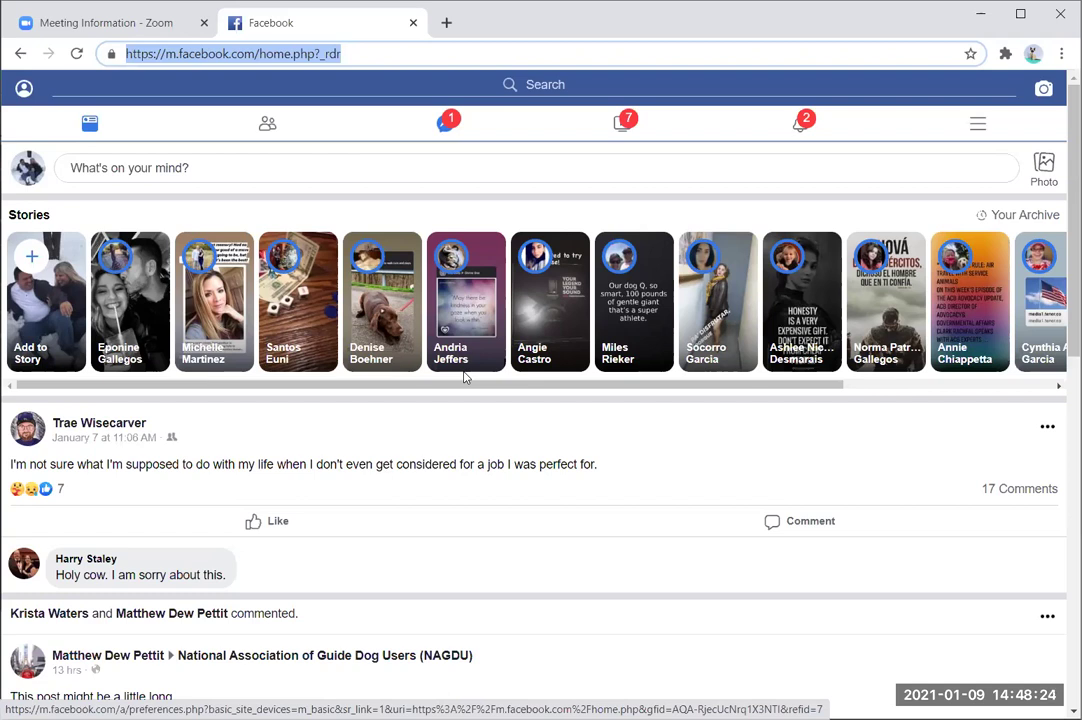
key("F6")
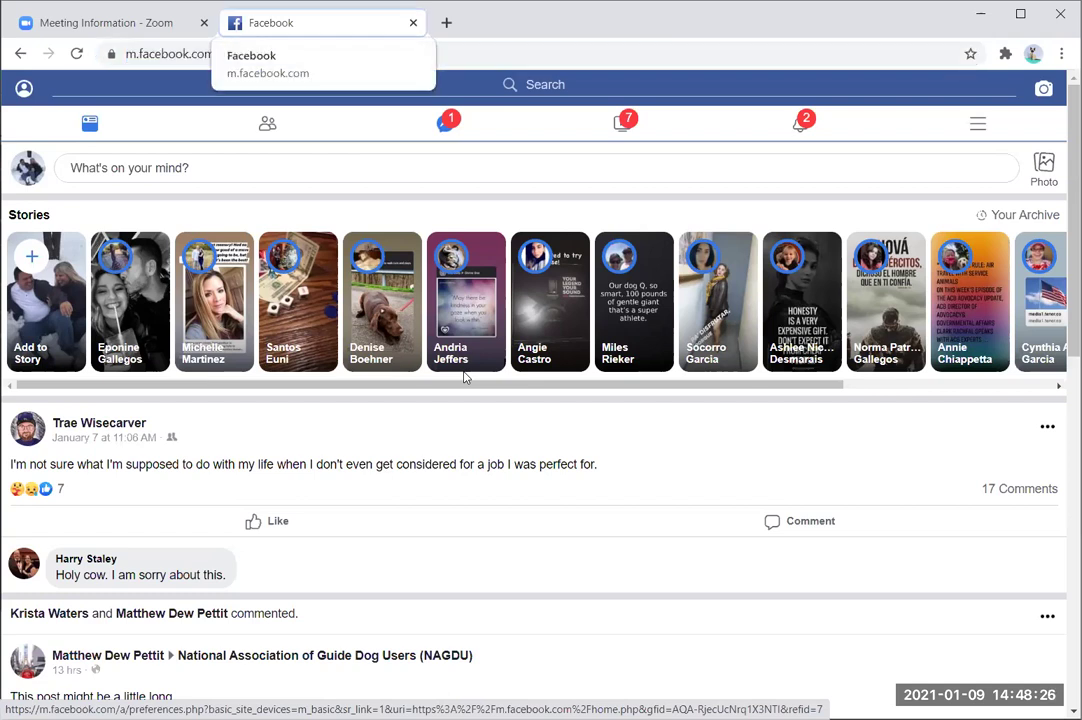
key("F6")
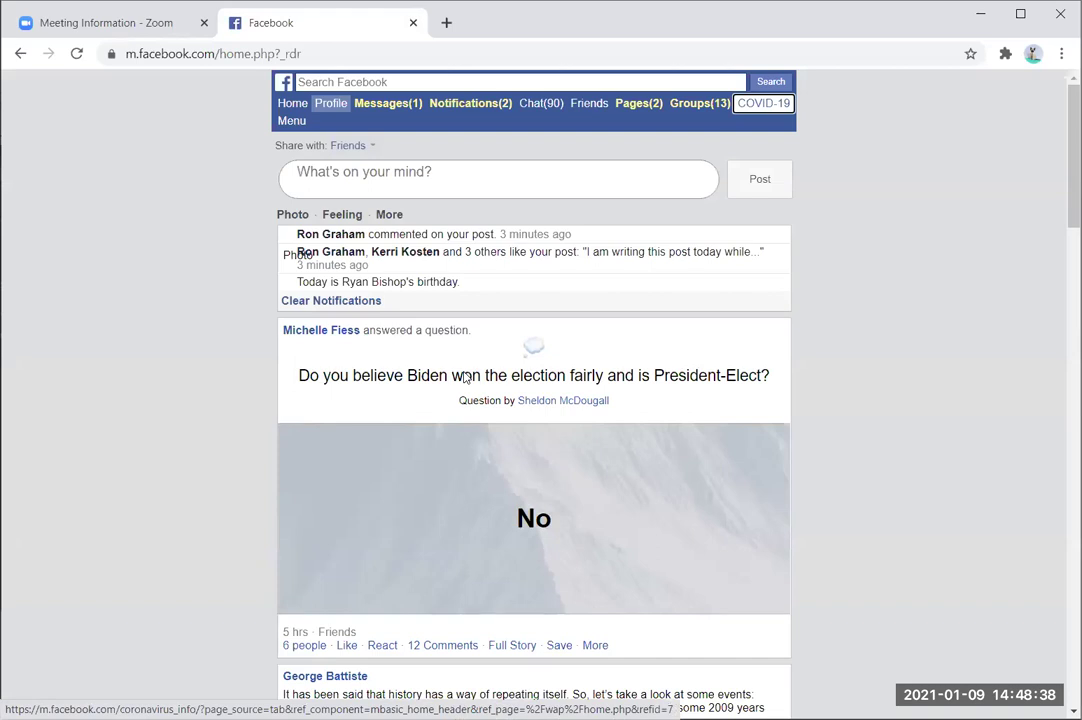
key("ctrl+l")
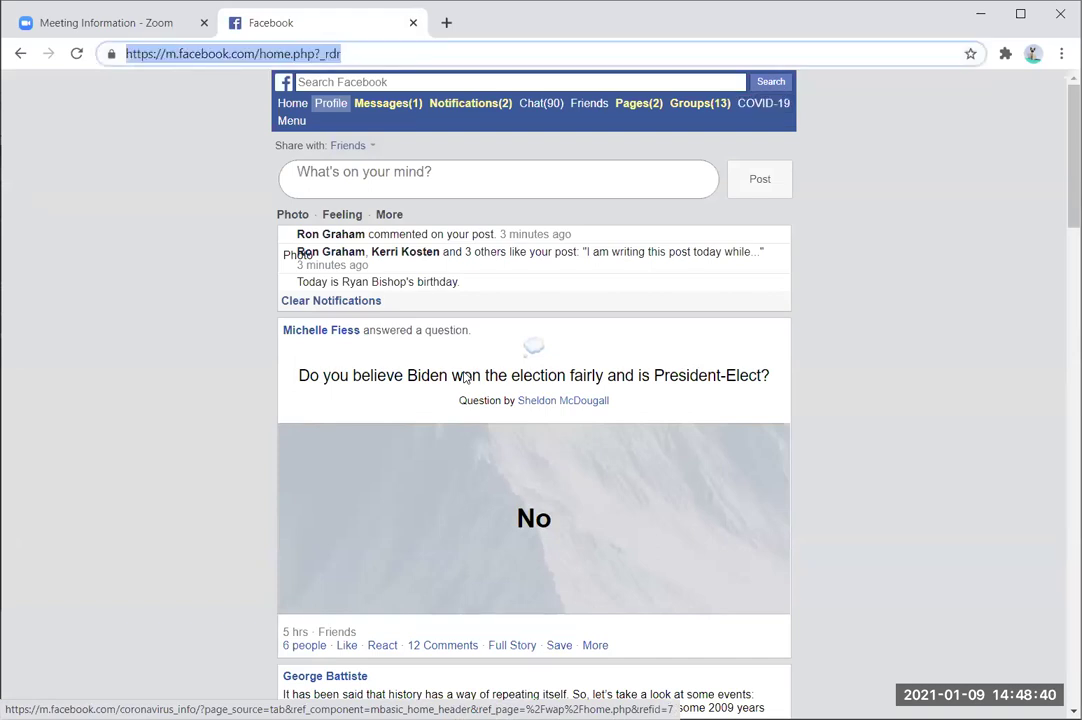
key("Home")
key("Right")
key("Right")
key("Right")
key("Right")
key("Right")
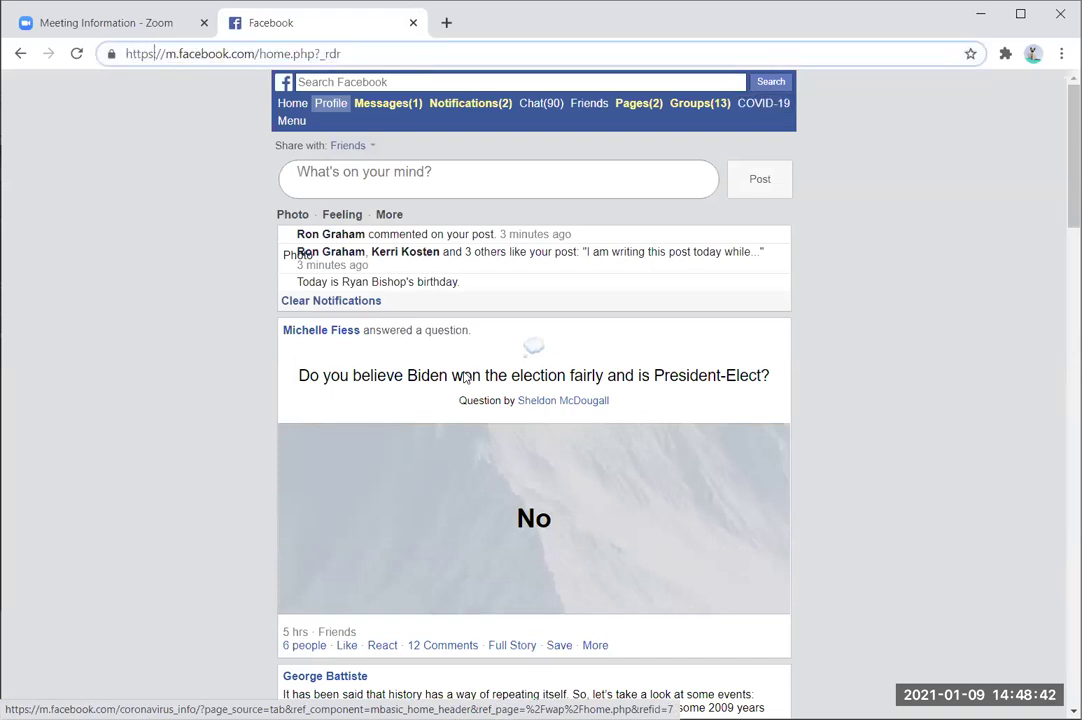
key("Left")
key("Left")
key("Left")
key("Right")
key("Right")
key("Right")
key("Right")
key("Right")
key("Right")
key("Right")
key("Right")
key("Right")
key("Right")
key("Right")
key("Right")
key("Right")
key("Right")
key("Right")
key("Right")
key("Right")
key("Right")
key("Right")
key("Right")
key("Right")
key("Right")
key("Right")
key("Right")
key("Right")
key("Right")
key("Right")
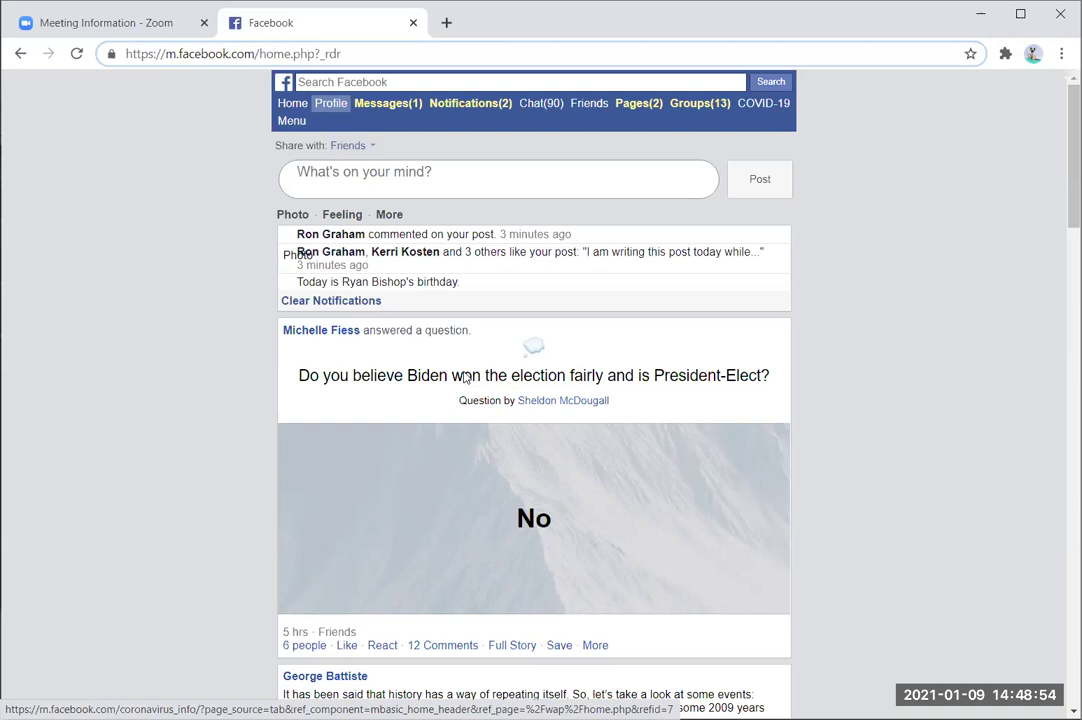